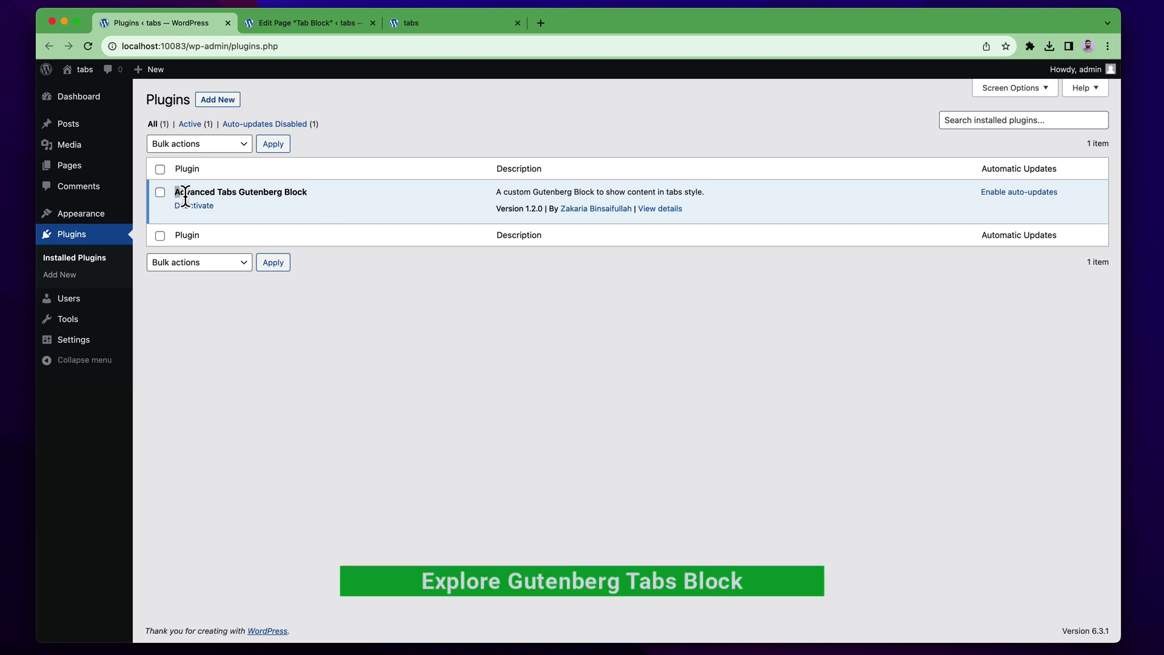
Step: Switch from the plugins list to the Tab Block page in the editor
{"action": "left_click_drag", "start_coordinate": [185, 195], "coordinate": [306, 194]}
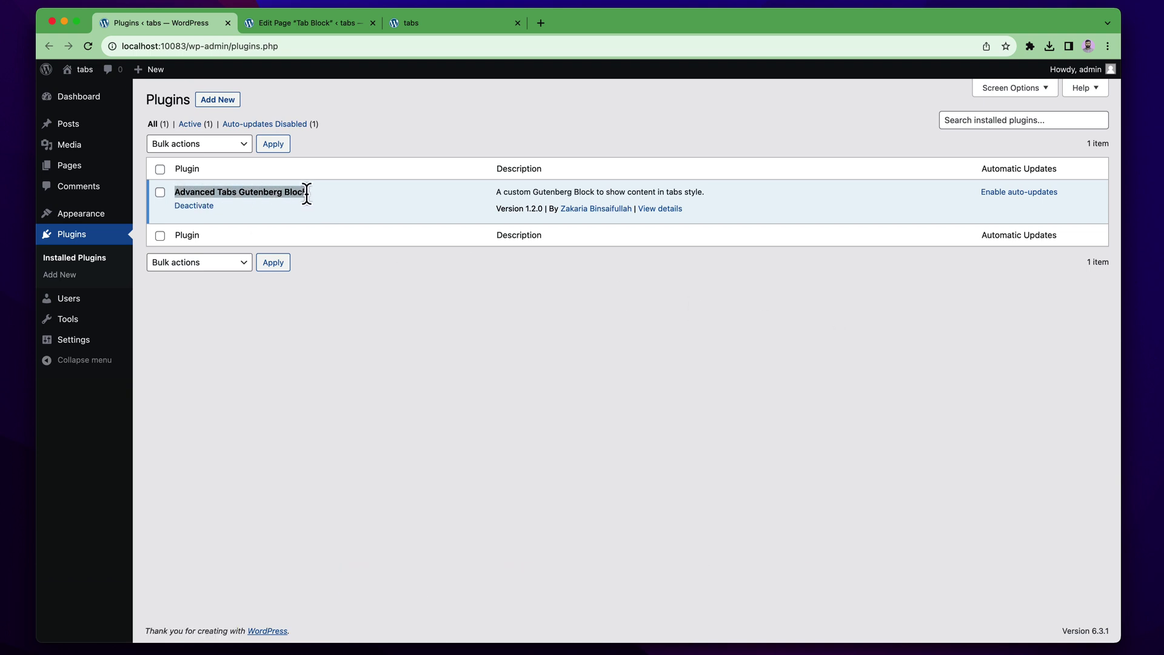
{"action": "left_click", "coordinate": [329, 286]}
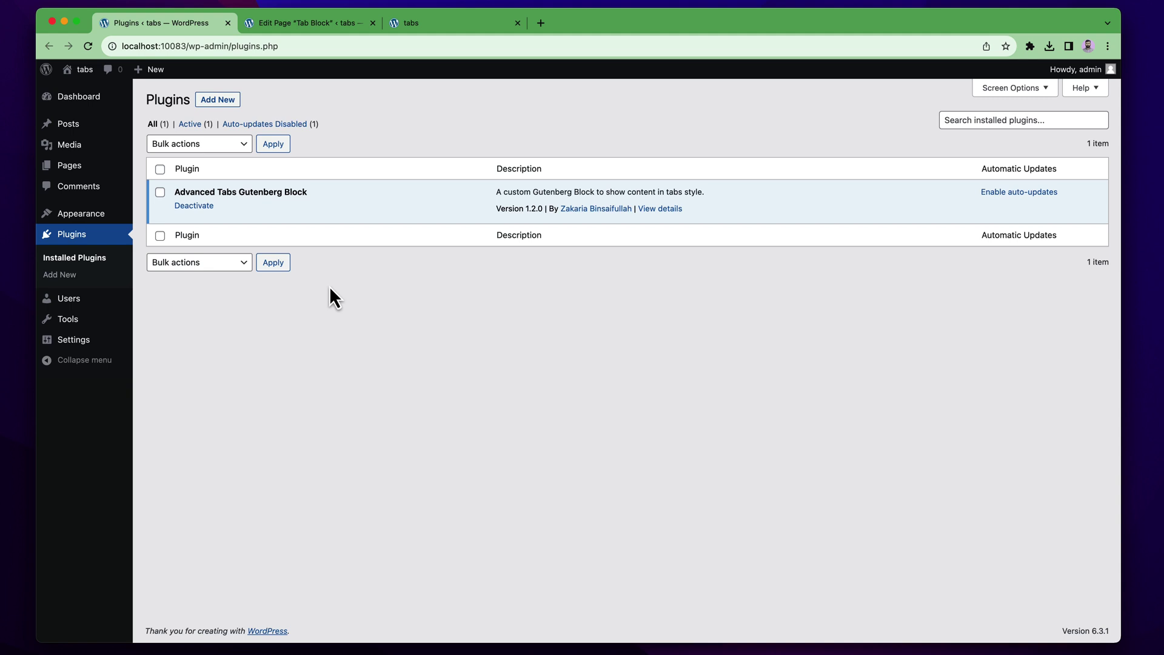
{"action": "left_click", "coordinate": [293, 24]}
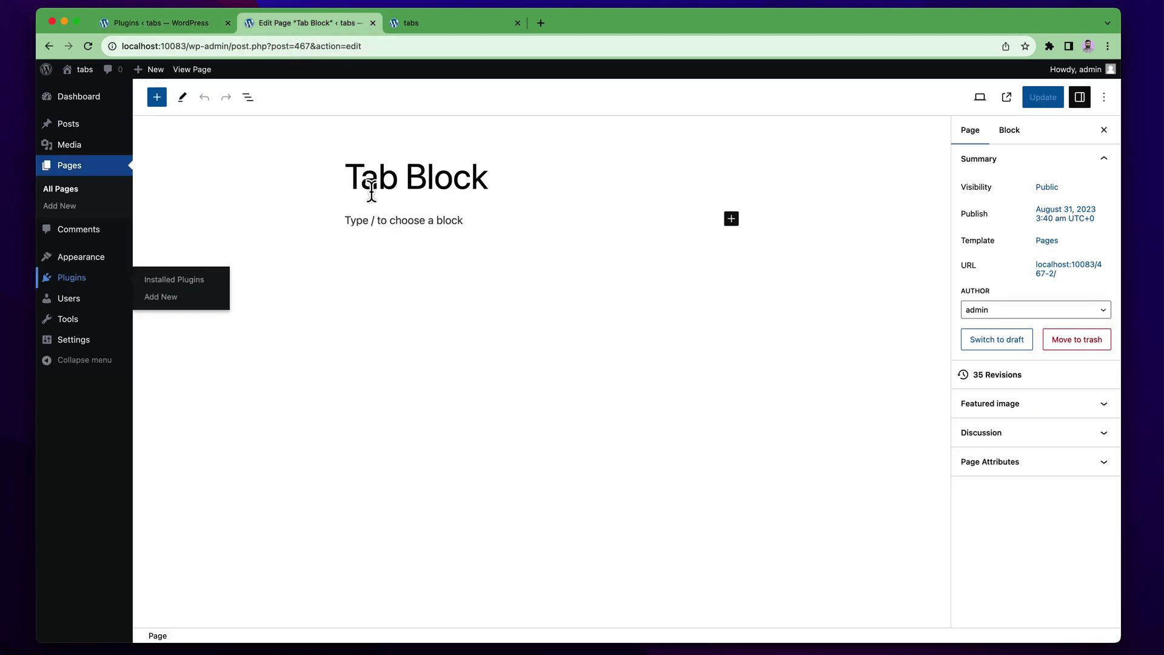
{"action": "left_click_drag", "start_coordinate": [489, 182], "coordinate": [352, 182]}
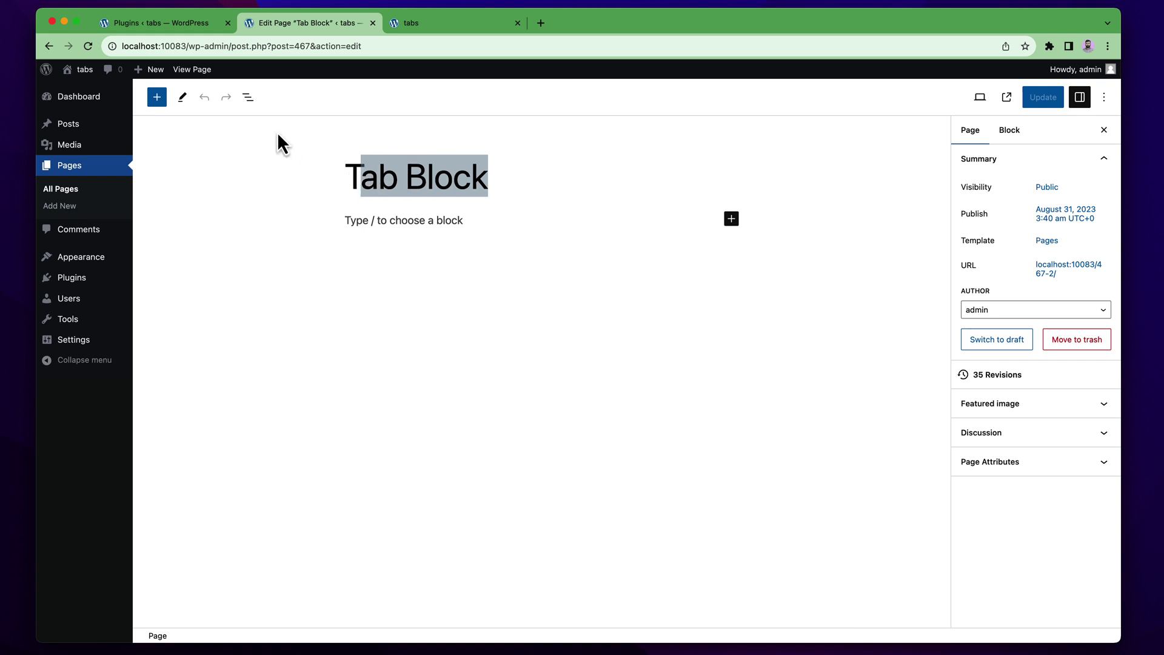
Step: Show the pattern categories in the block inserter after previewing Horizontal Tab
{"action": "left_click", "coordinate": [160, 106]}
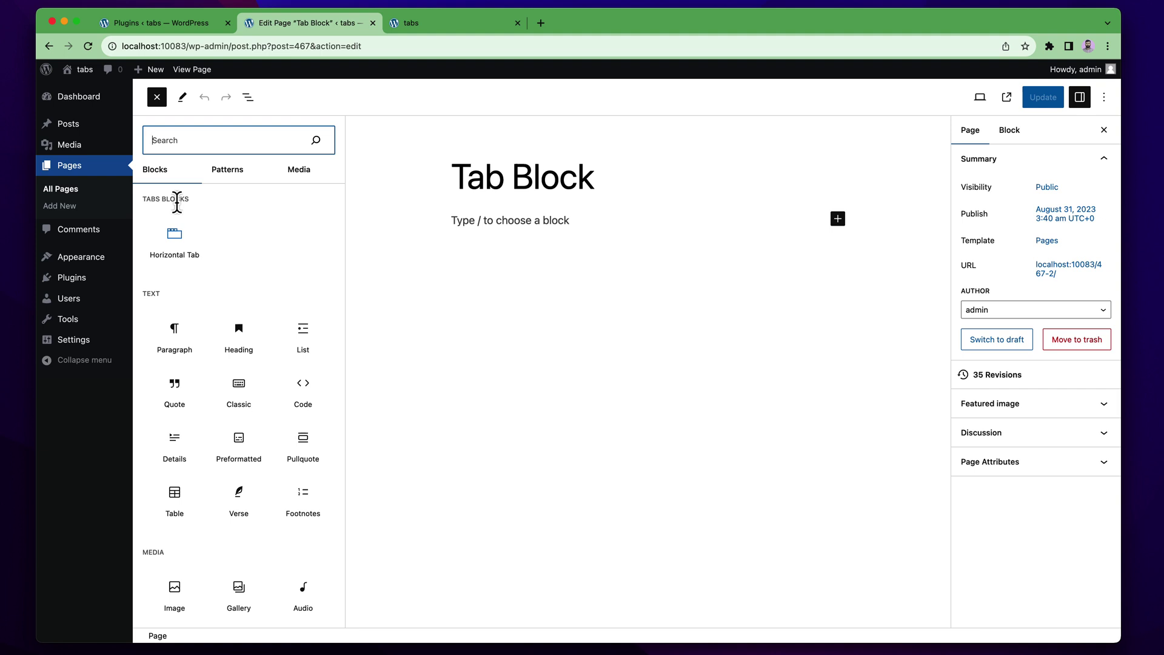
{"action": "mouse_move", "coordinate": [175, 242]}
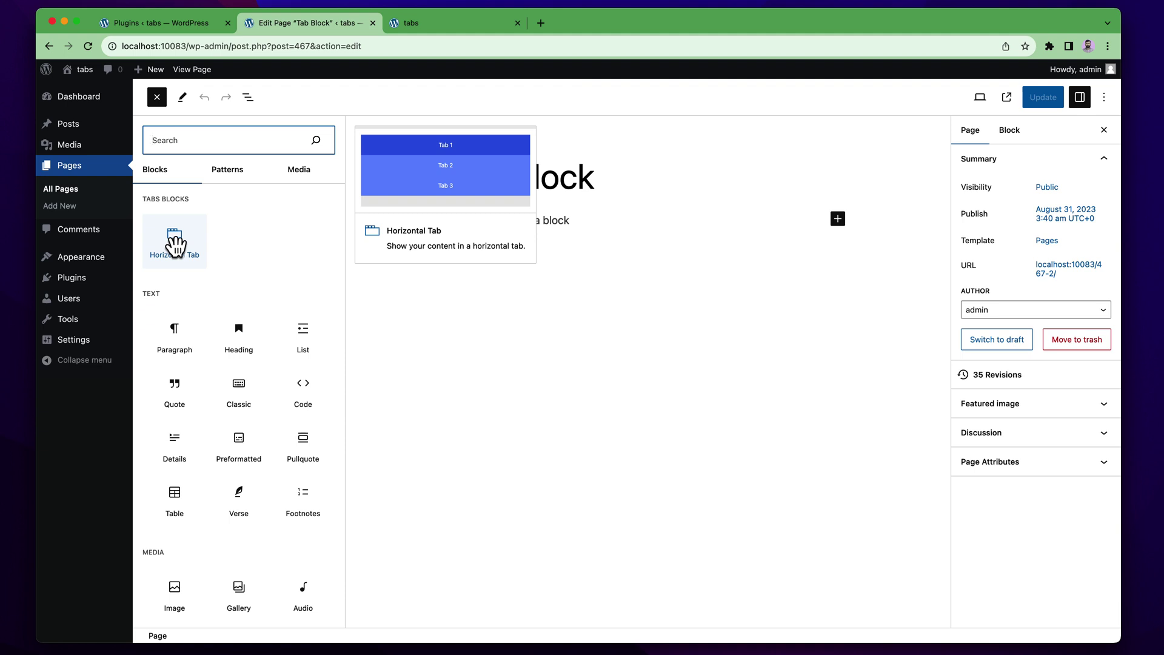
{"action": "left_click", "coordinate": [232, 180]}
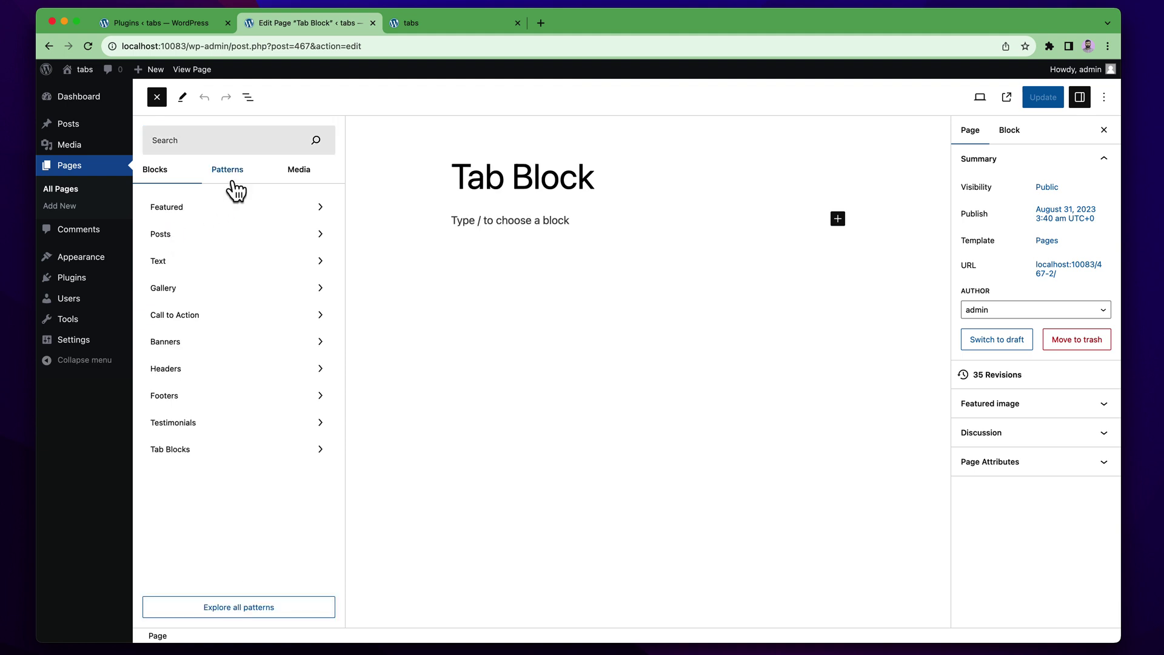
Step: Insert the Simple Tab pattern from Tab Blocks, then preview Tab 2, Tab 3 and Tab 1
{"action": "left_click", "coordinate": [203, 461]}
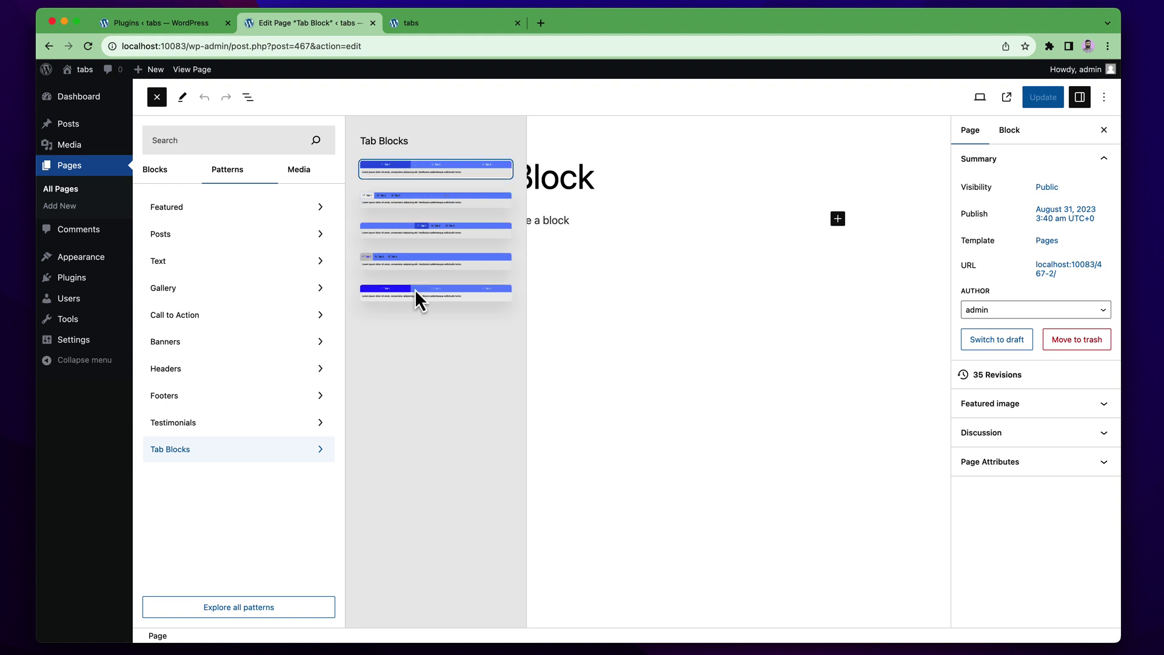
{"action": "left_click", "coordinate": [416, 173]}
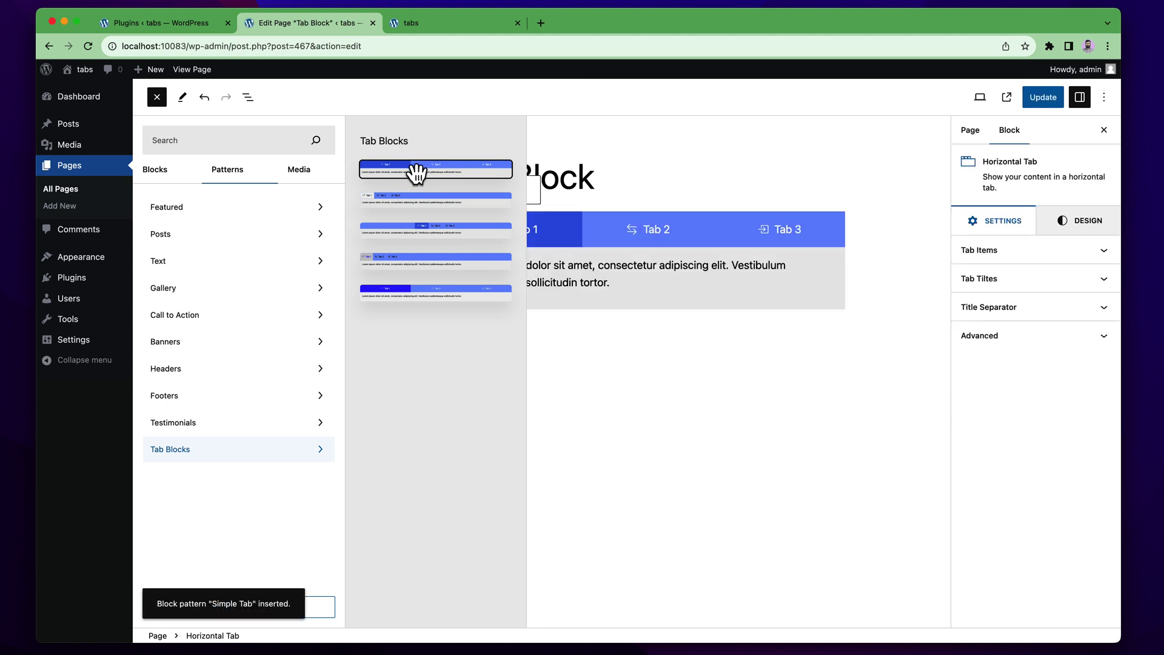
{"action": "left_click", "coordinate": [546, 241]}
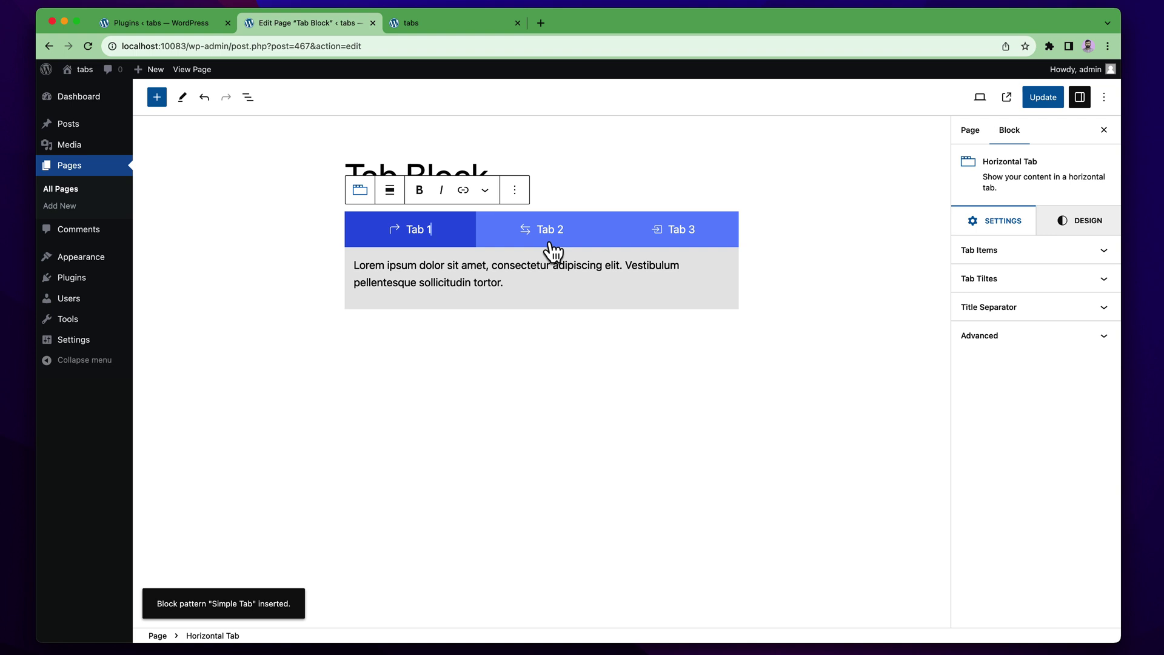
{"action": "left_click", "coordinate": [503, 241]}
{"action": "left_click", "coordinate": [668, 242]}
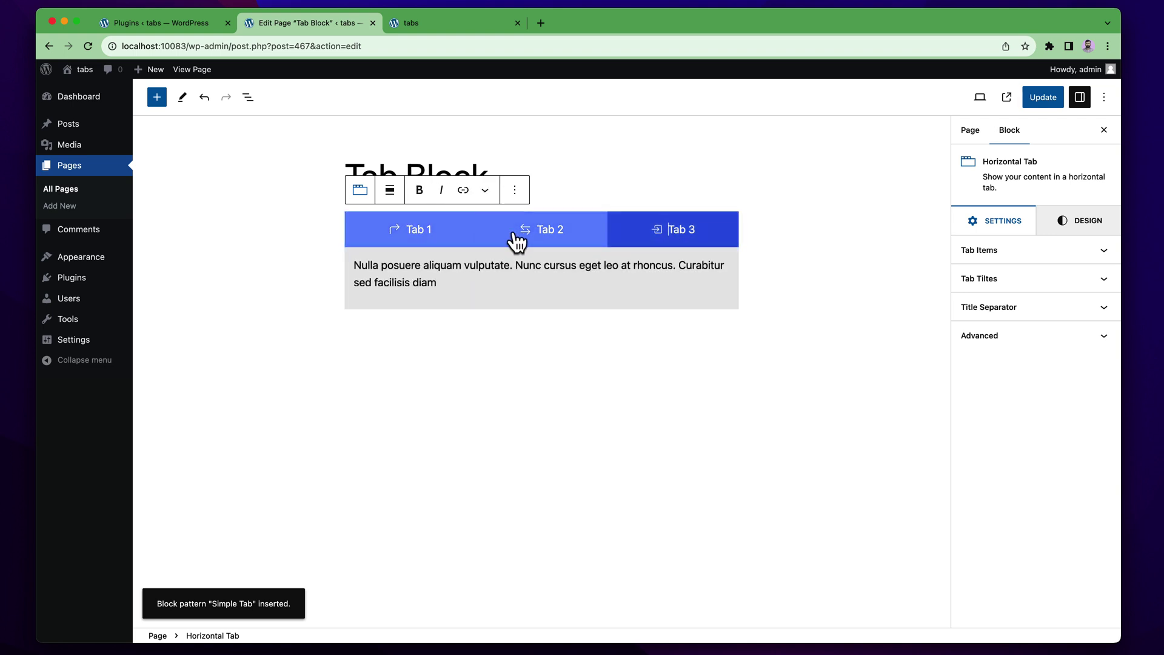
{"action": "left_click", "coordinate": [432, 242]}
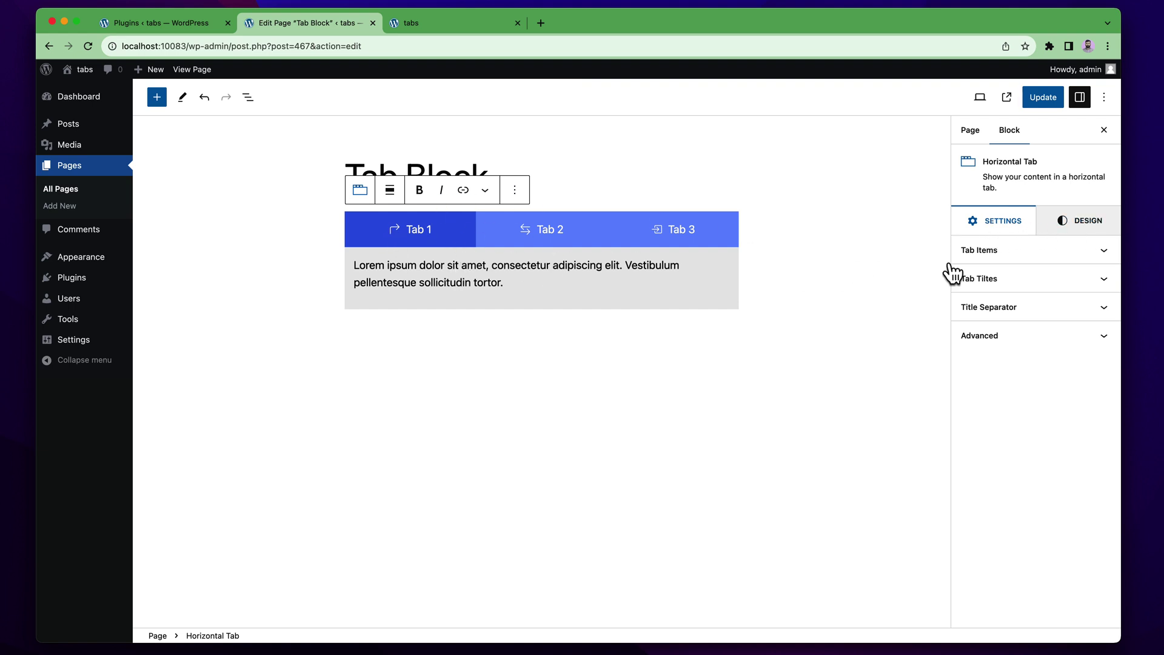
Step: Add a fourth tab, Tab Title 4, and inspect its title without changing it
{"action": "left_click", "coordinate": [972, 260]}
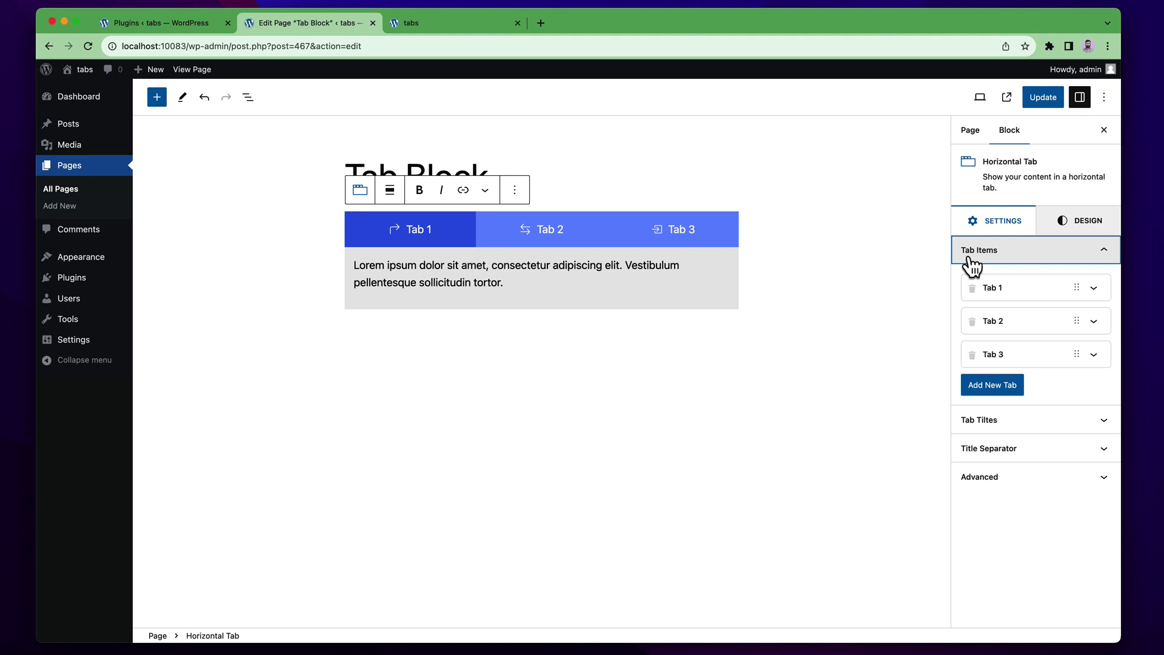
{"action": "left_click", "coordinate": [993, 388]}
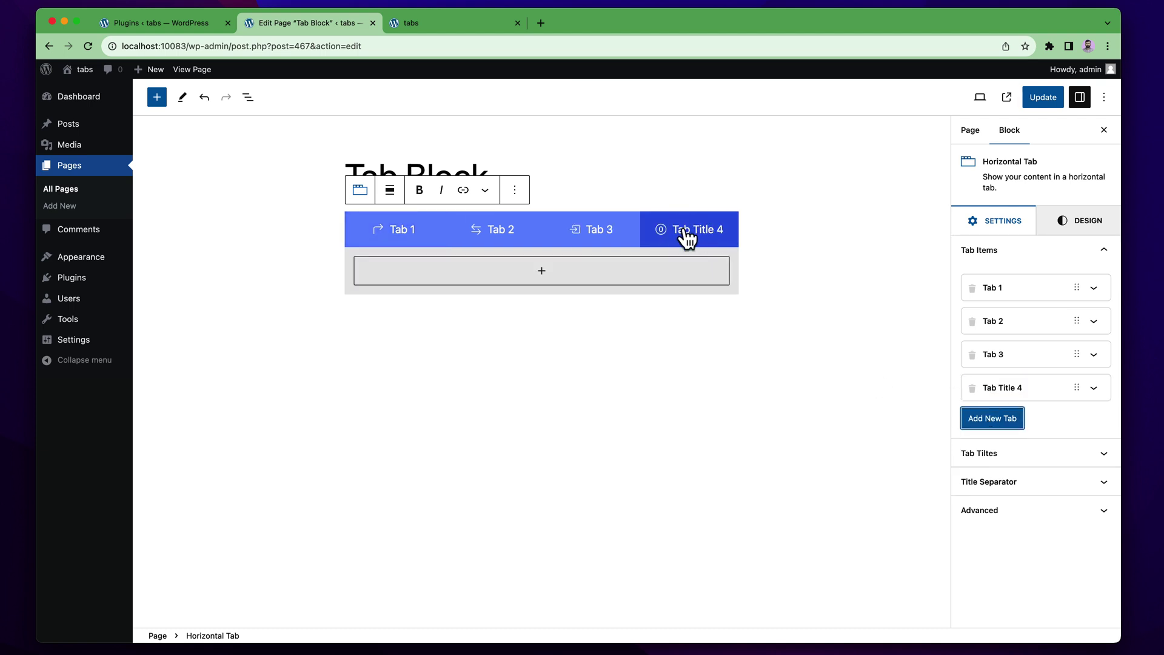
{"action": "left_click", "coordinate": [1094, 391]}
{"action": "left_click", "coordinate": [1094, 391]}
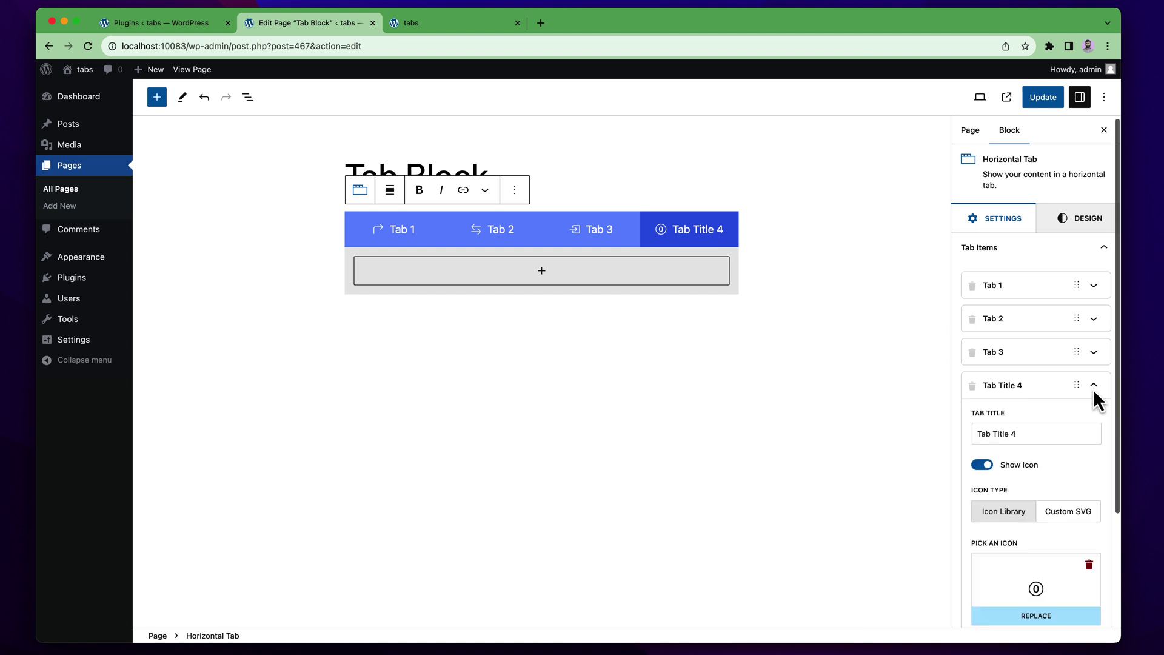
{"action": "scroll", "coordinate": [1060, 396], "scroll_direction": "down", "scroll_amount": 4}
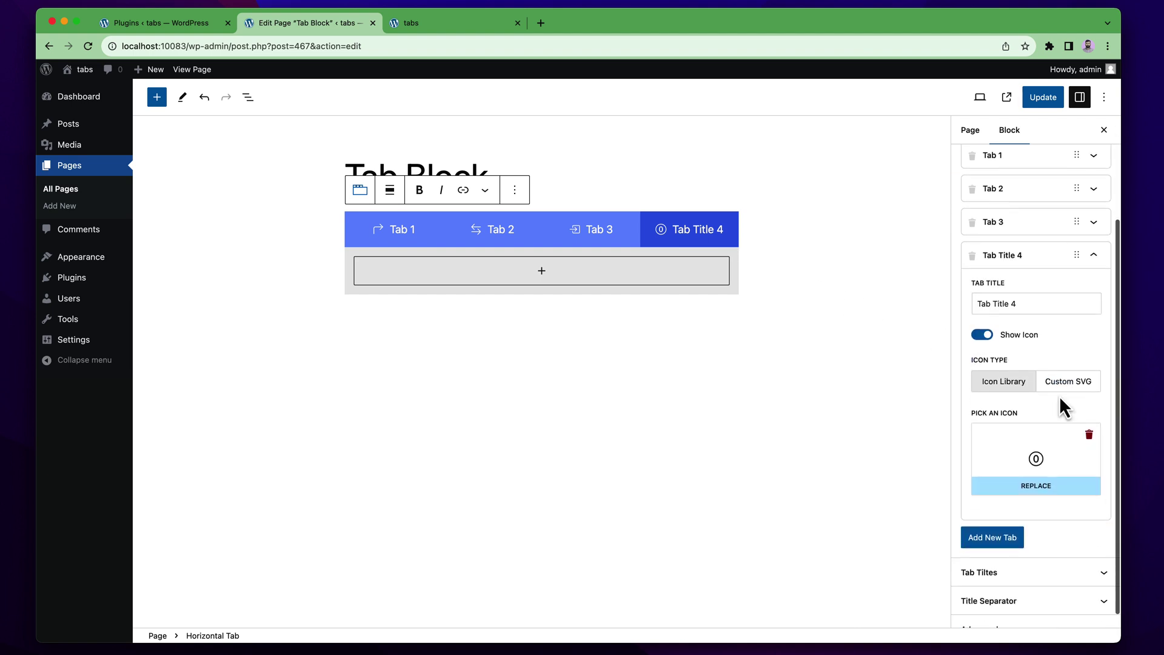
{"action": "left_click", "coordinate": [1019, 306]}
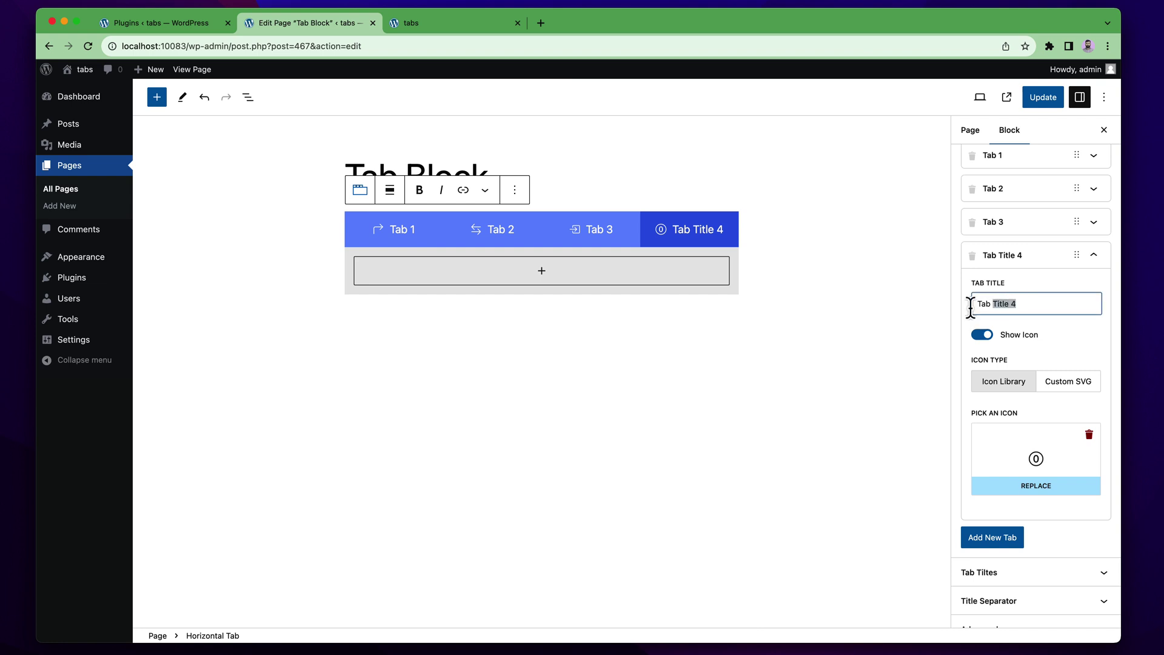
{"action": "left_click_drag", "start_coordinate": [993, 305], "coordinate": [1021, 305]}
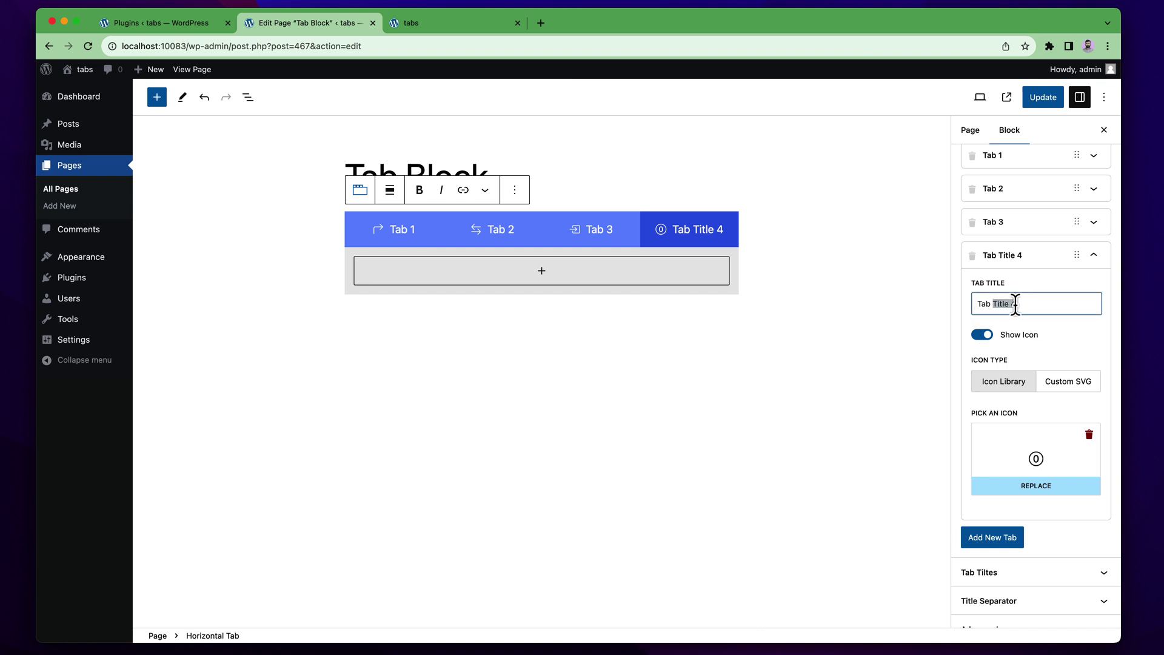
{"action": "left_click", "coordinate": [697, 243]}
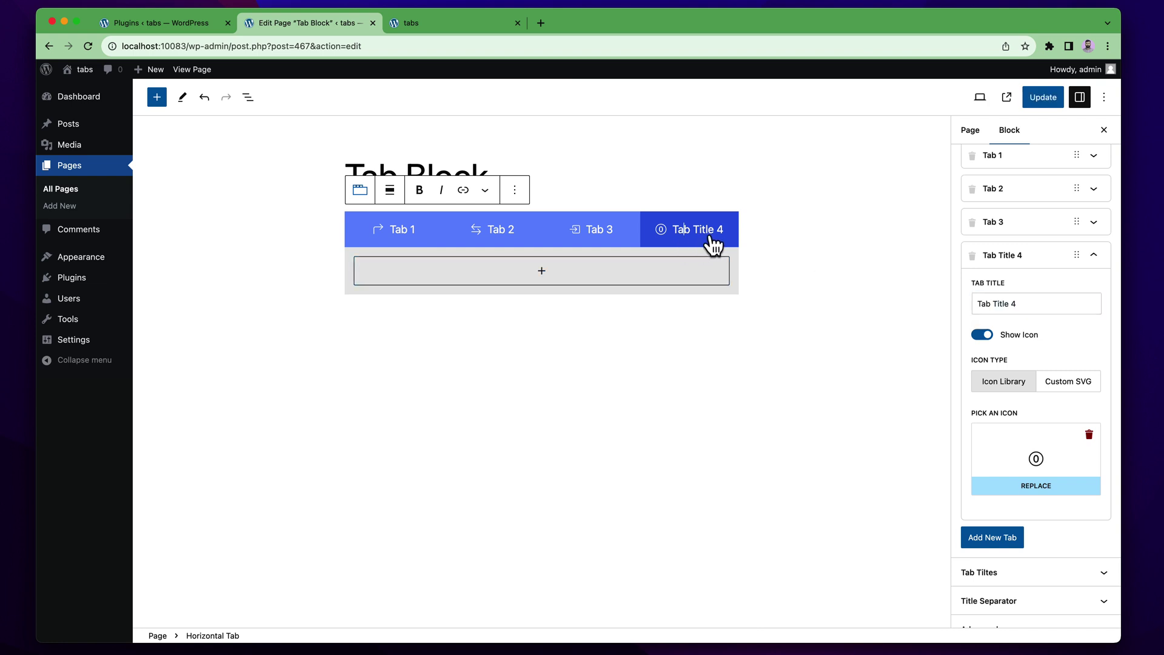
Step: Toggle Tab Title 4's icon, give it a check-bookmark icon, then remove it
{"action": "left_click", "coordinate": [1017, 339]}
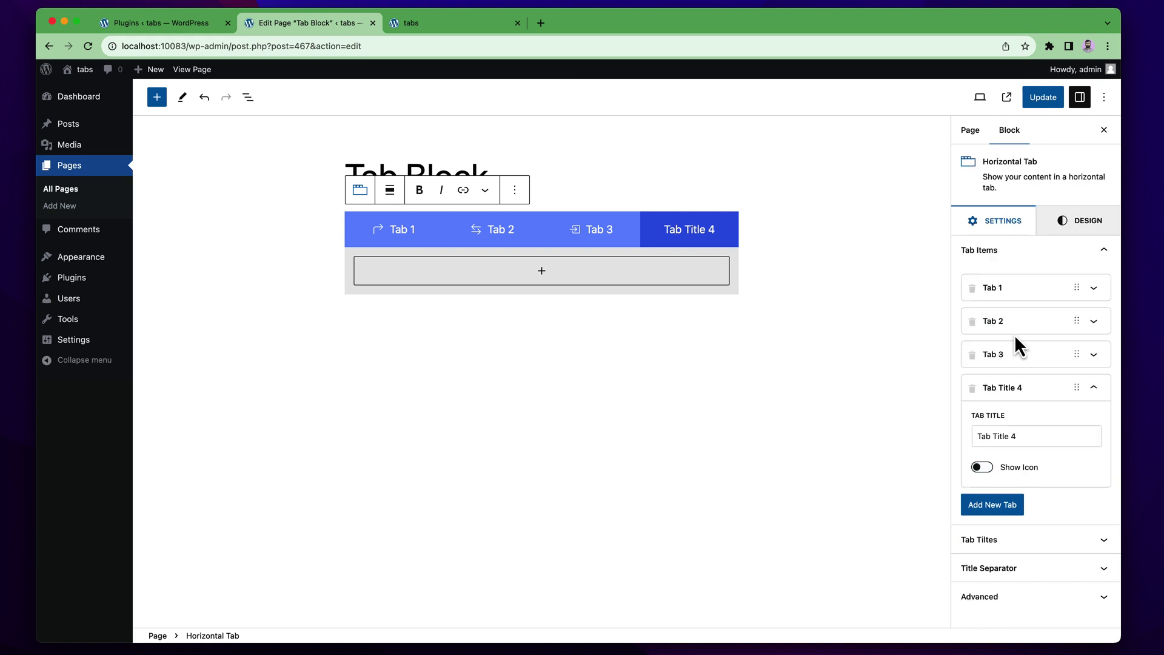
{"action": "left_click", "coordinate": [1016, 475]}
{"action": "scroll", "coordinate": [1031, 443], "scroll_direction": "down", "scroll_amount": 1}
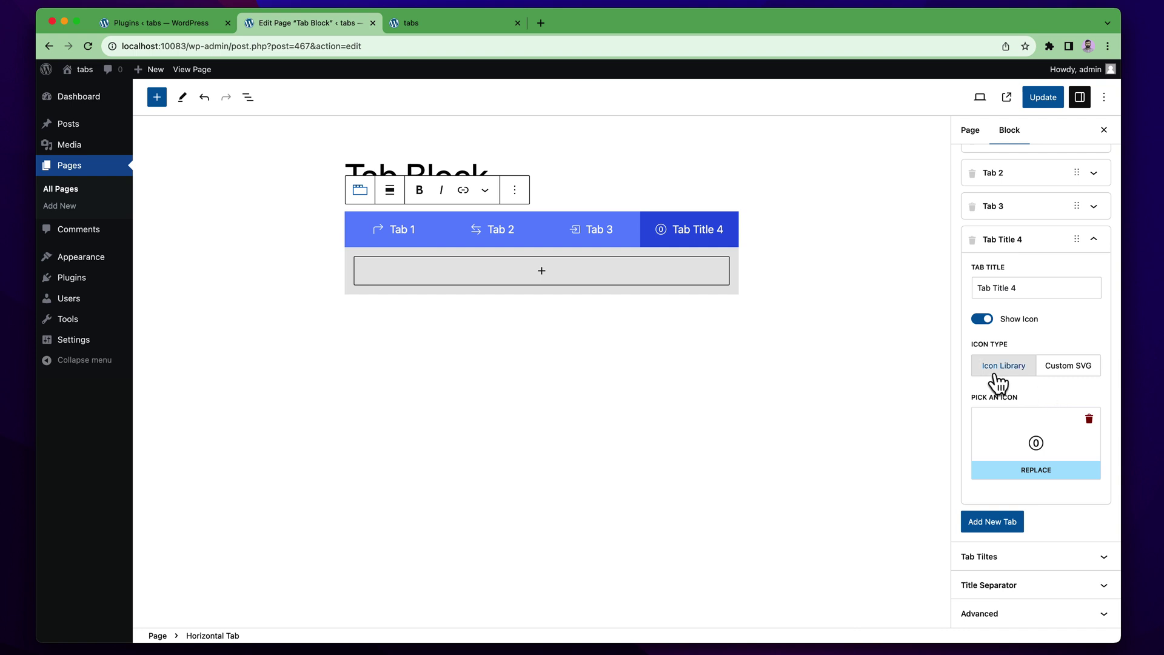
{"action": "left_click", "coordinate": [1038, 476]}
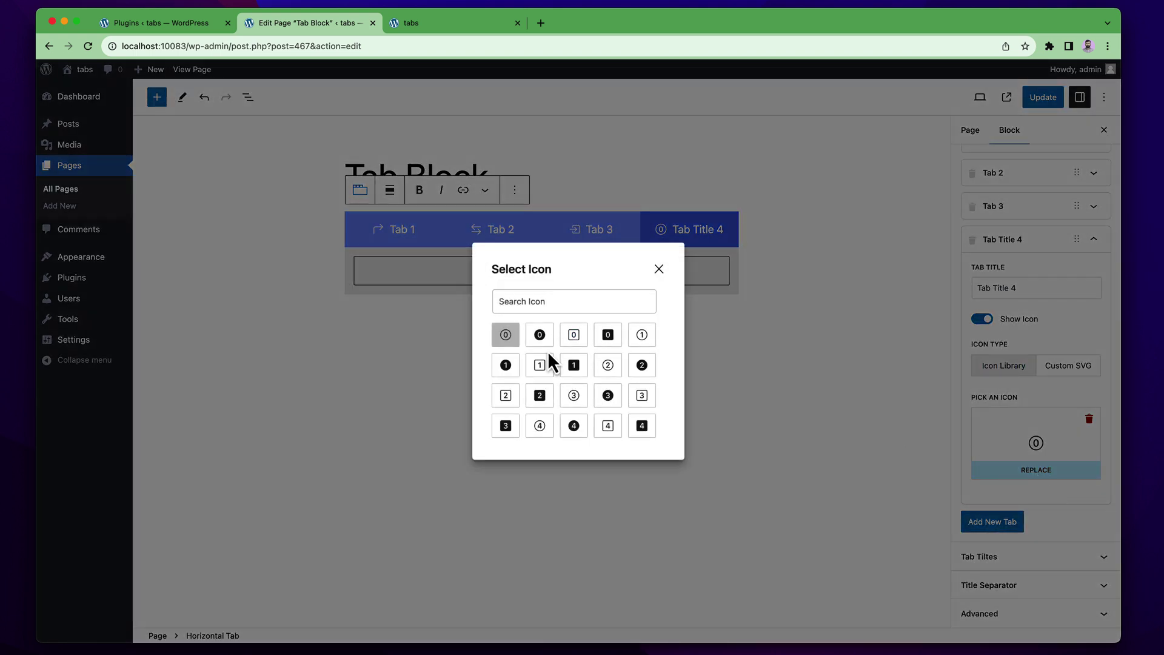
{"action": "scroll", "coordinate": [550, 362], "scroll_direction": "down", "scroll_amount": 15}
{"action": "scroll", "coordinate": [550, 361], "scroll_direction": "down", "scroll_amount": 15}
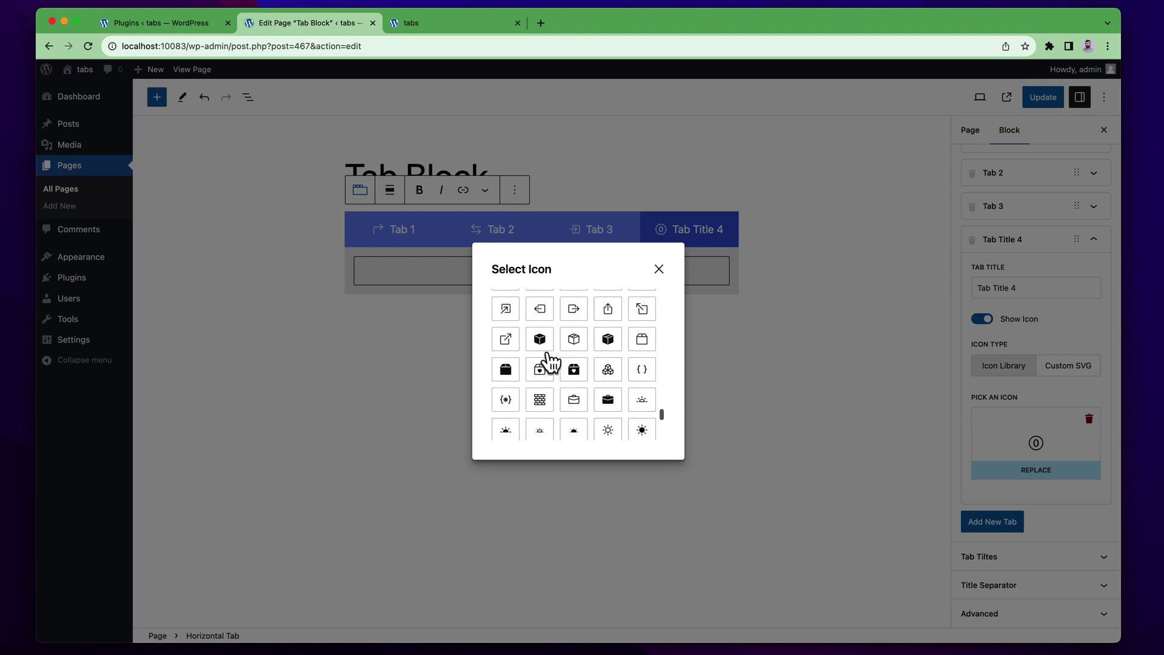
{"action": "scroll", "coordinate": [574, 357], "scroll_direction": "up", "scroll_amount": 5}
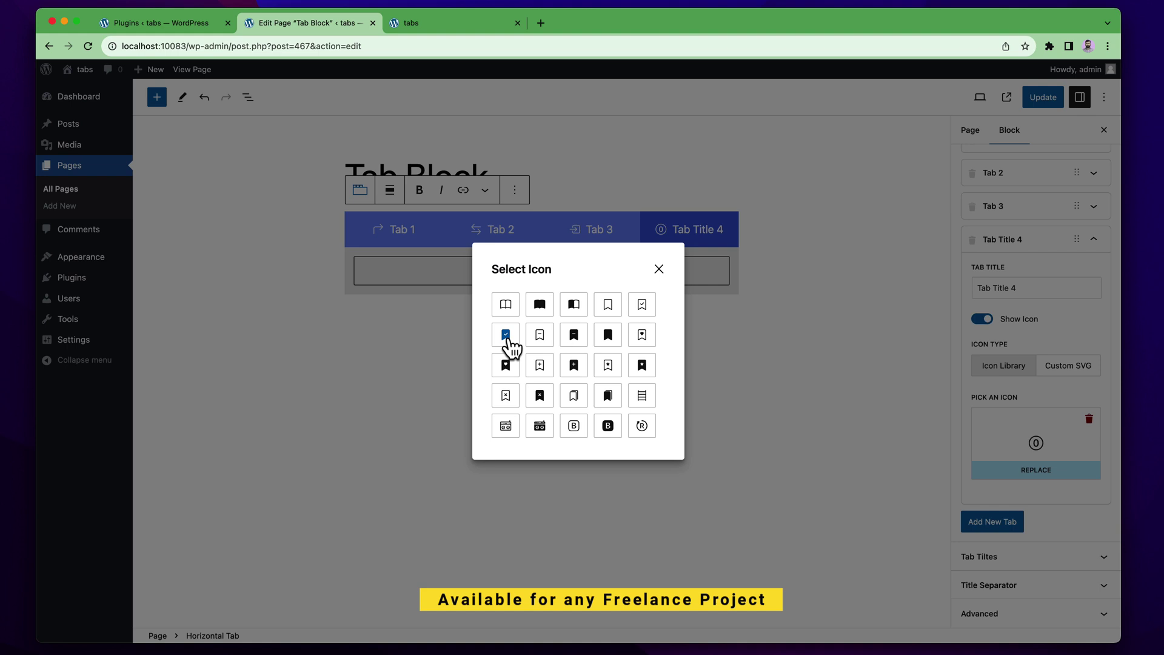
{"action": "left_click", "coordinate": [507, 337]}
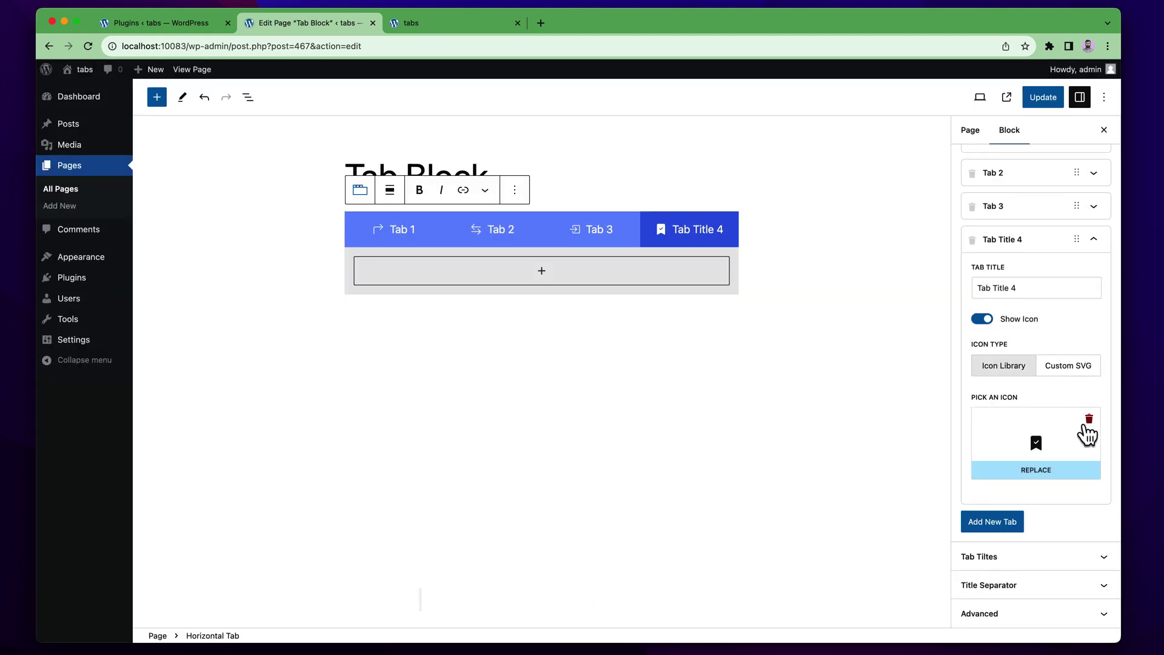
{"action": "left_click", "coordinate": [1089, 419]}
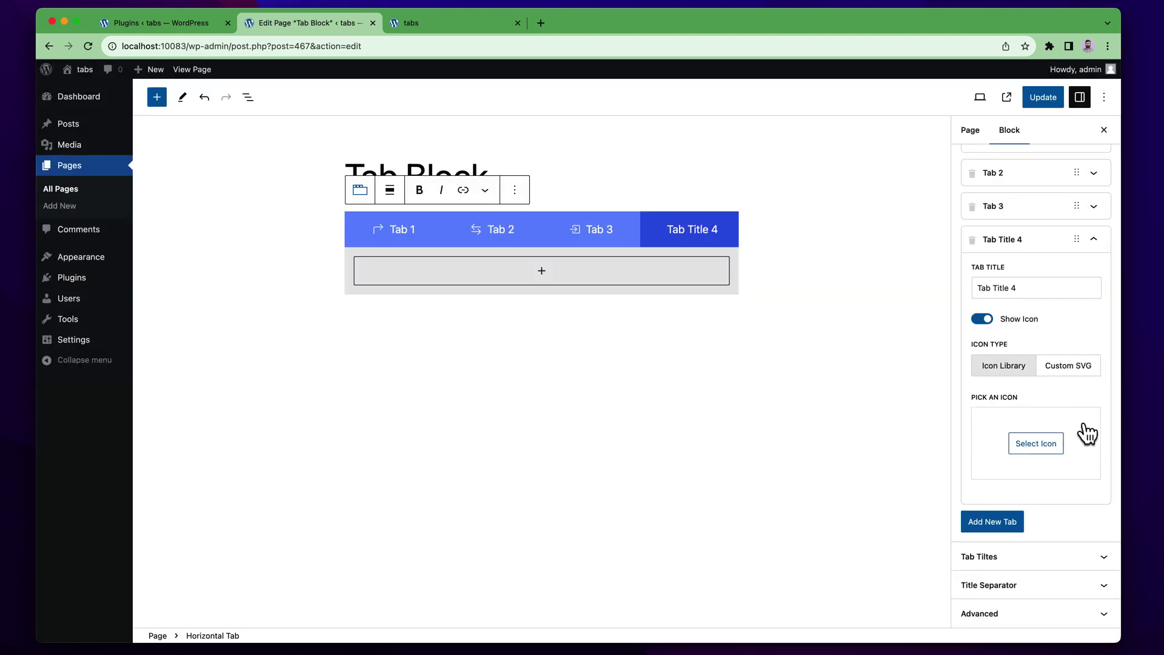
Step: Switch Tab Title 4's icon to Custom SVG, then delete the fourth tab
{"action": "left_click", "coordinate": [1062, 376]}
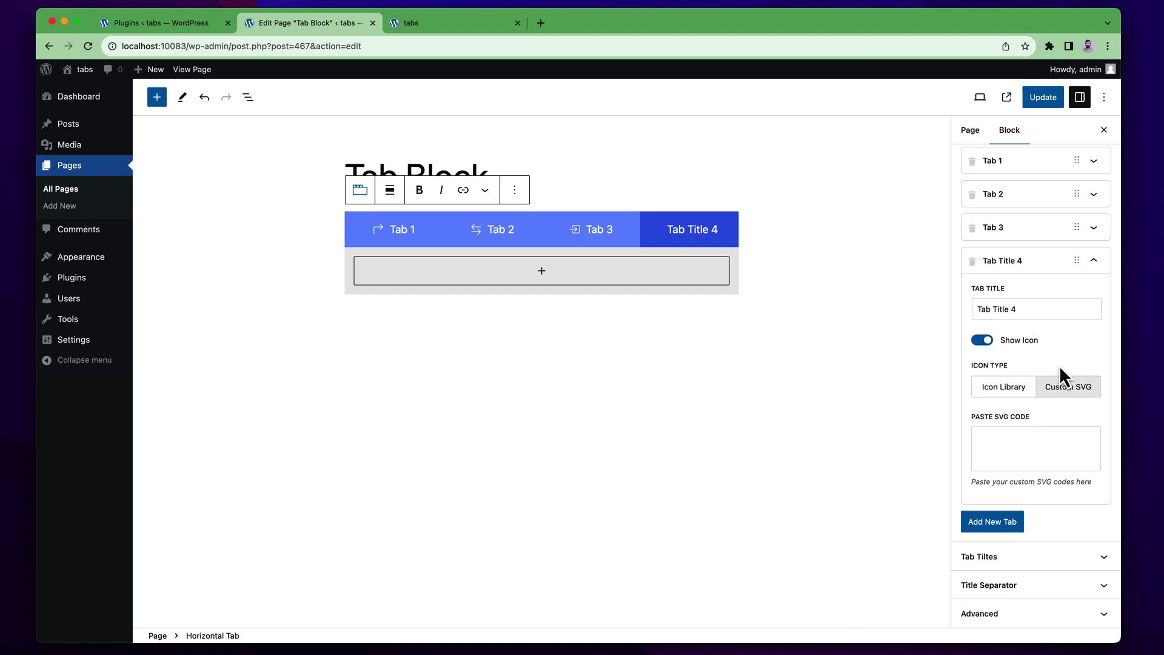
{"action": "left_click", "coordinate": [1016, 449]}
{"action": "left_click", "coordinate": [1012, 270]}
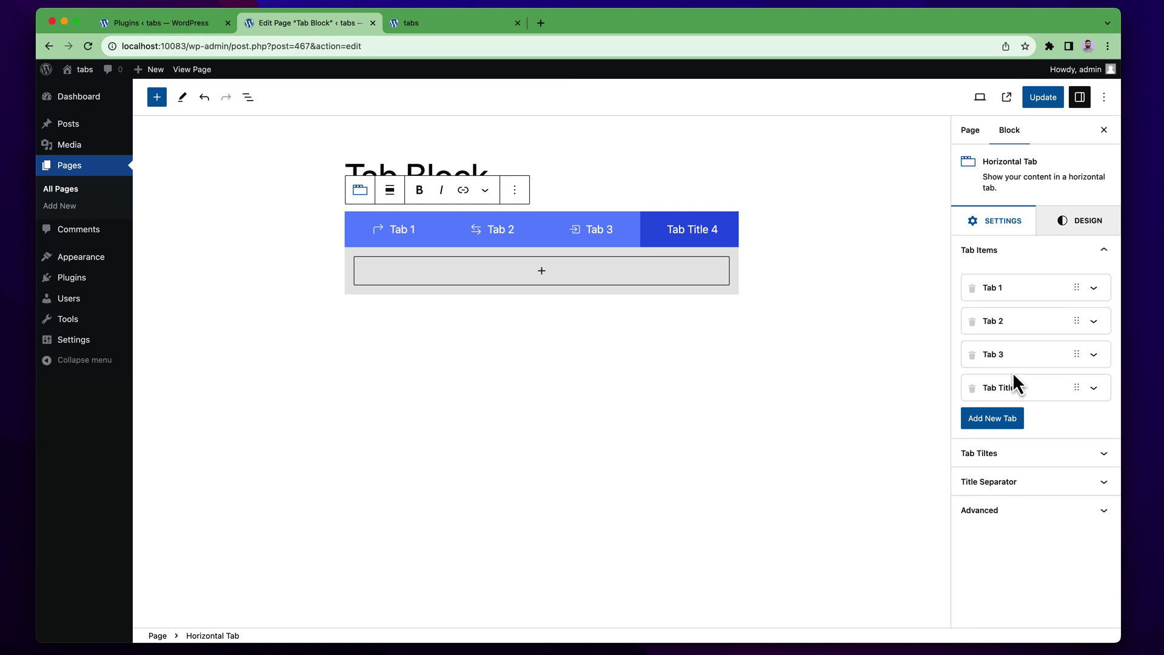
{"action": "left_click", "coordinate": [972, 389]}
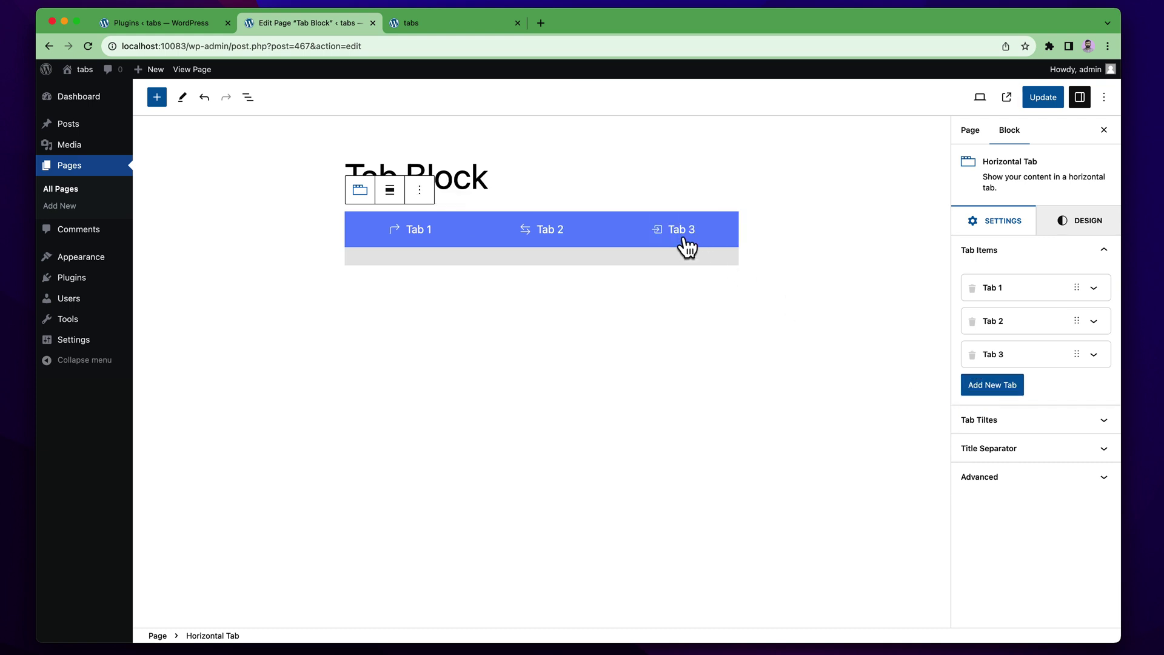
Step: Preview Tab 1, Tab 2 and Tab 3, then update the page
{"action": "left_click", "coordinate": [402, 229]}
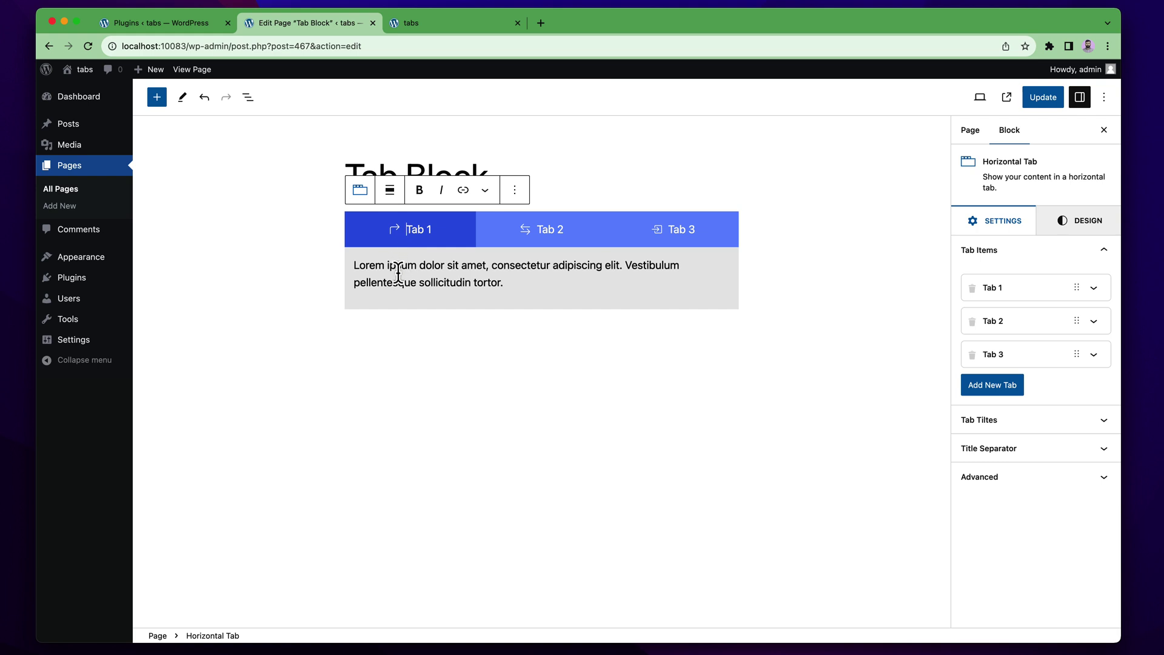
{"action": "left_click", "coordinate": [514, 242]}
{"action": "left_click", "coordinate": [680, 243]}
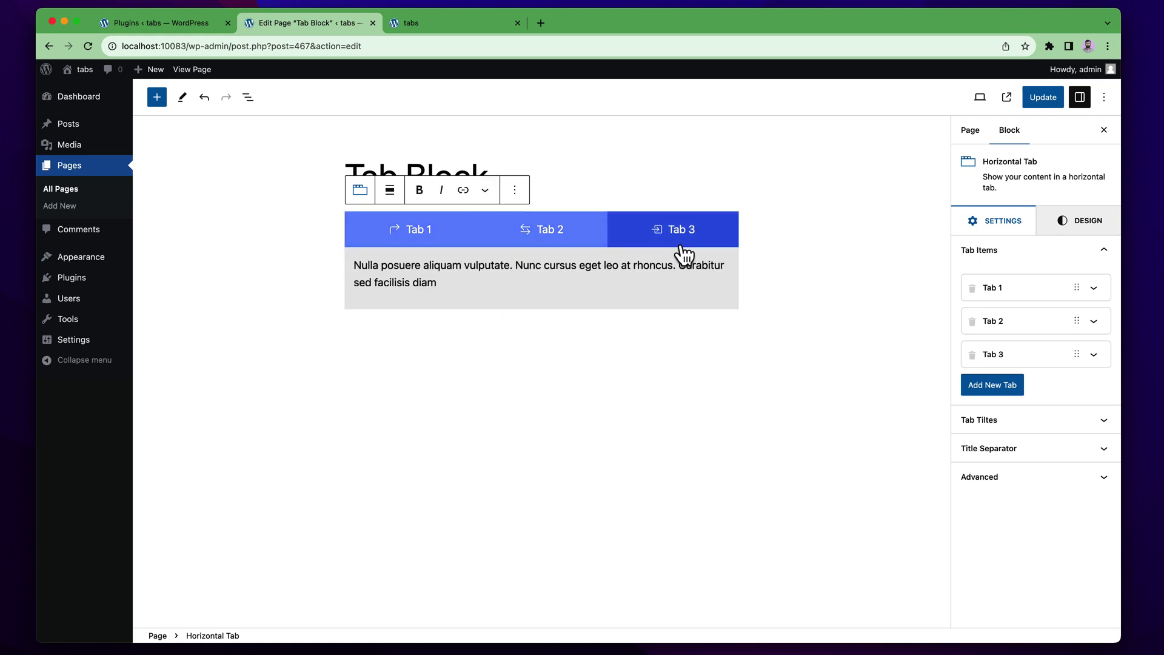
{"action": "left_click", "coordinate": [430, 242]}
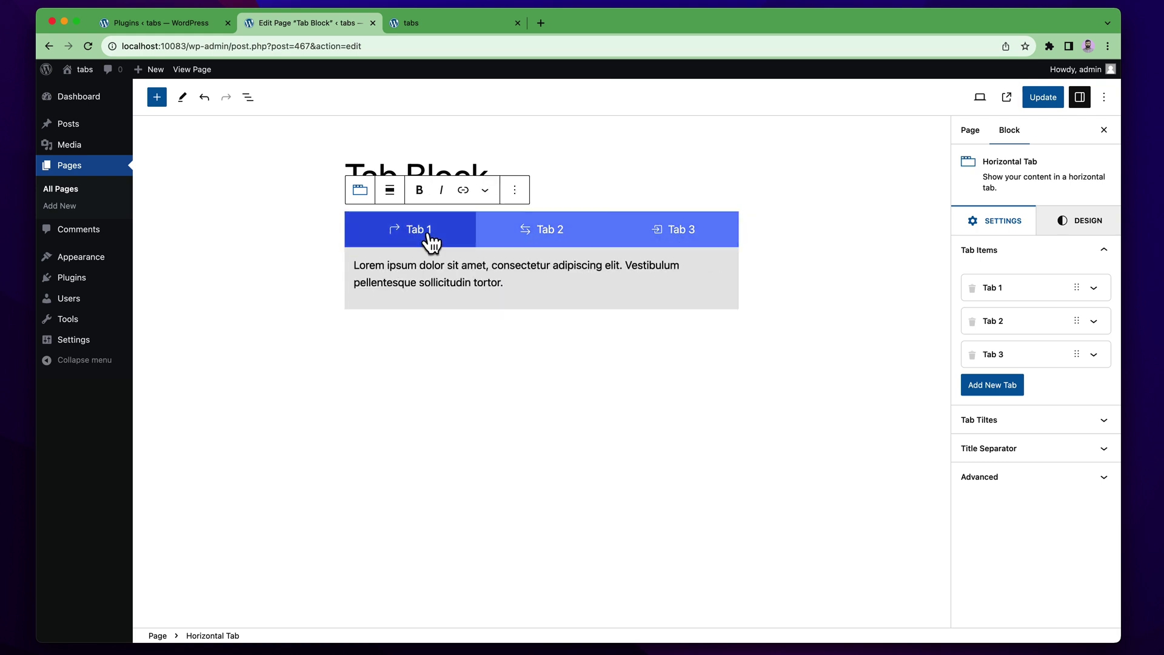
{"action": "left_click", "coordinate": [1046, 104]}
Step: Save the page, then reload the live page and check Tab 3, Tab 2 and Tab 1
{"action": "left_click", "coordinate": [442, 23]}
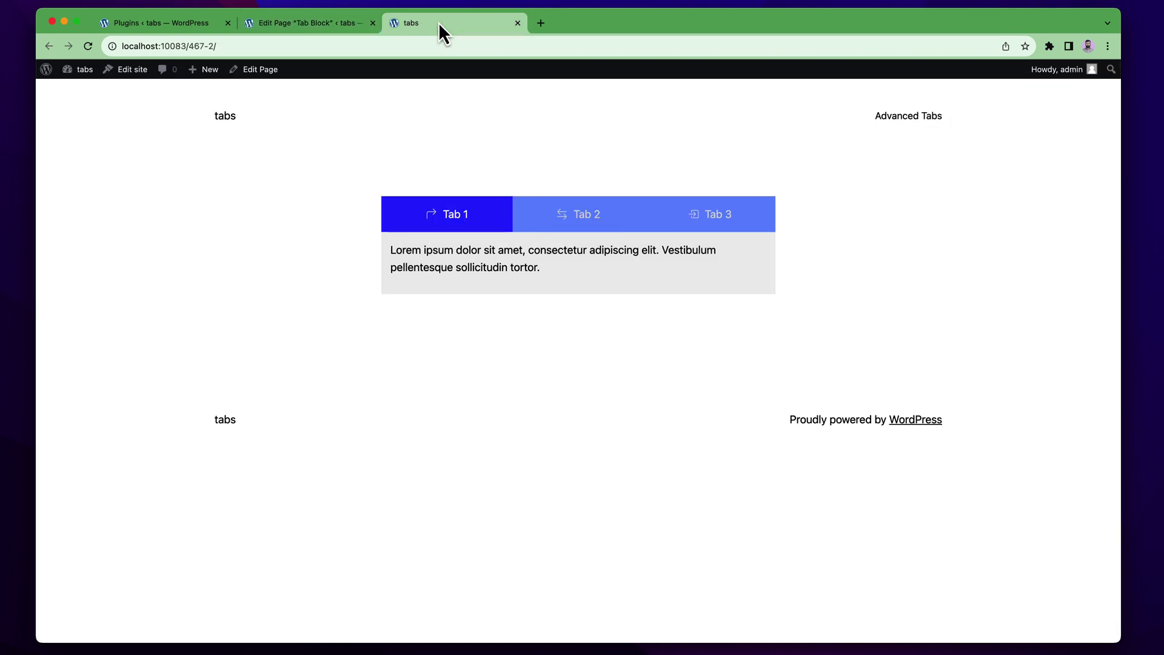
{"action": "left_click", "coordinate": [90, 47]}
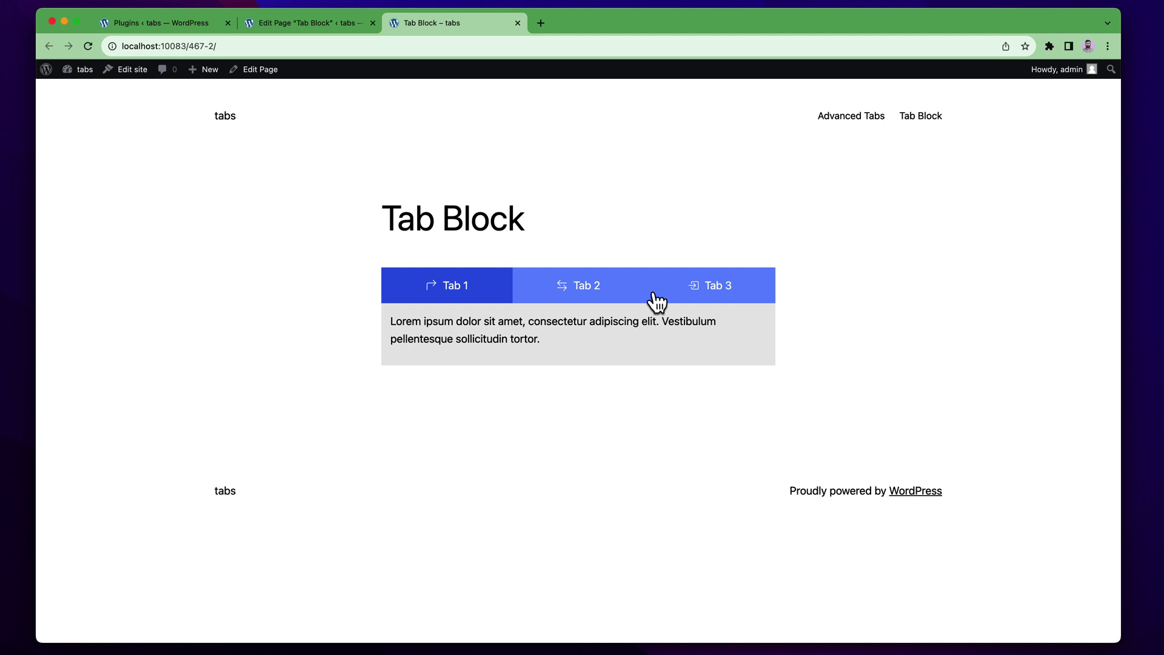
{"action": "left_click", "coordinate": [730, 298]}
{"action": "left_click", "coordinate": [601, 299]}
{"action": "left_click", "coordinate": [409, 299]}
Step: Back in the editor, select the Horizontal Tab block and collapse its tab items
{"action": "left_click", "coordinate": [338, 21]}
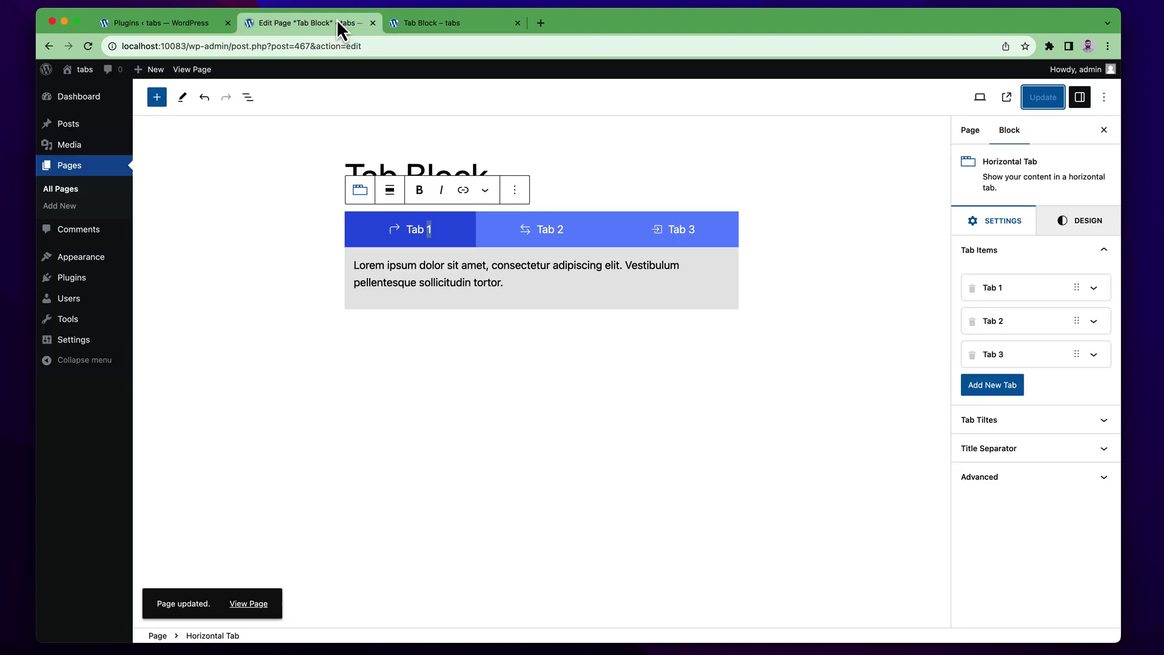
{"action": "left_click", "coordinate": [434, 246]}
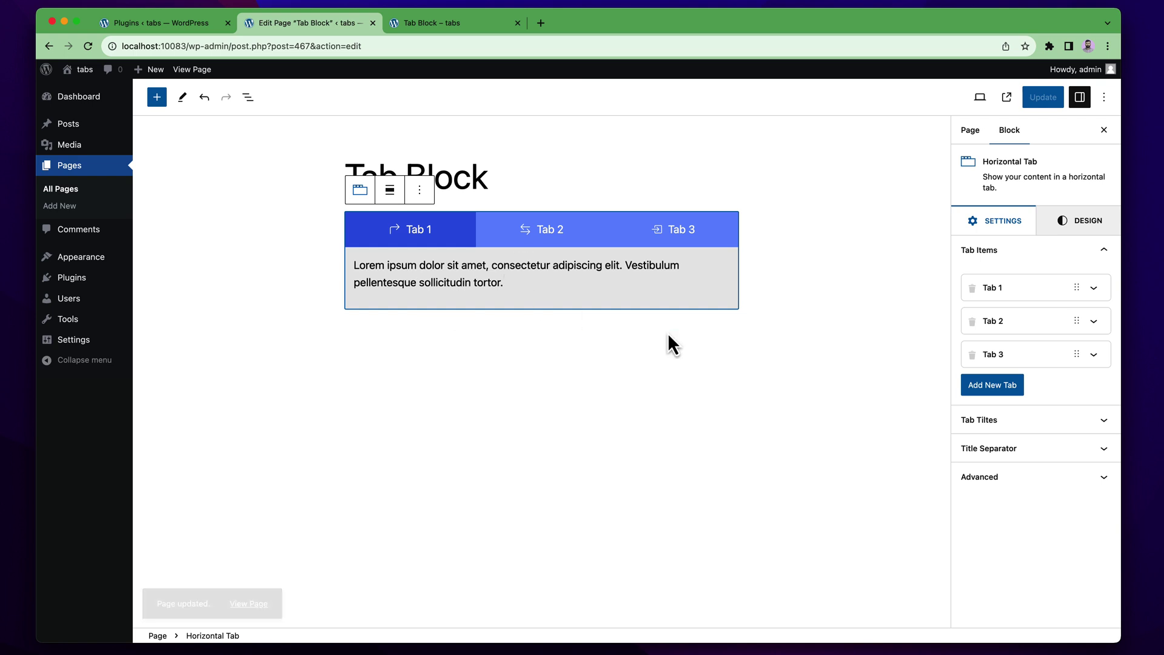
{"action": "left_click", "coordinate": [1031, 265]}
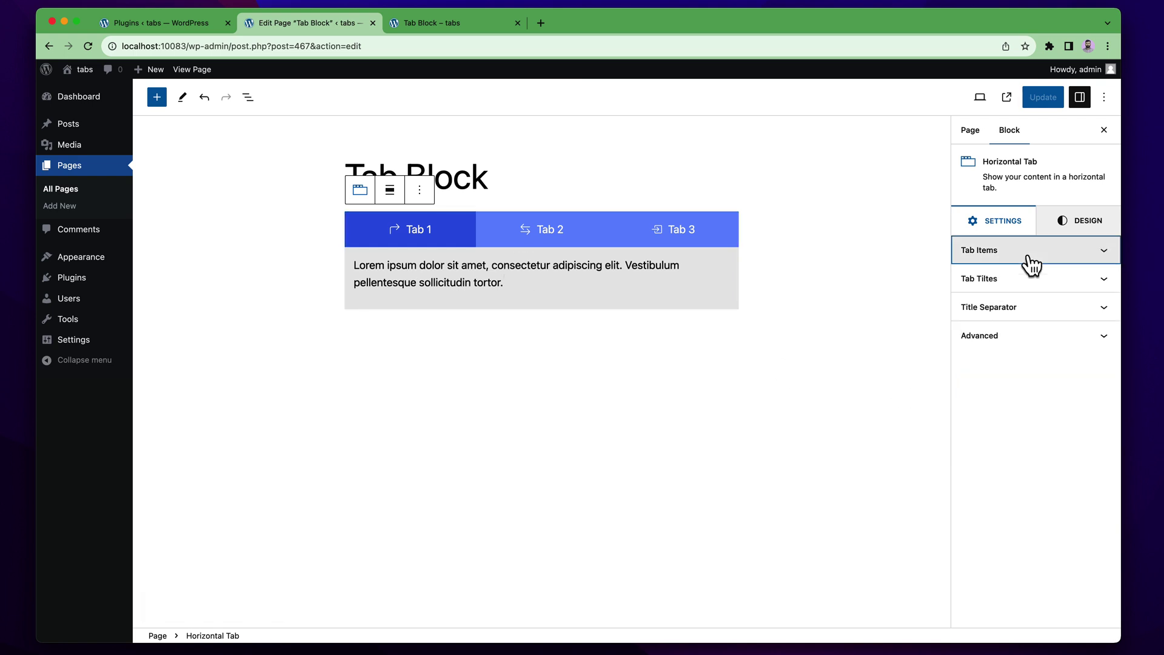
Step: Try centre, right and left title alignment, ending with titles stretched across the bar
{"action": "left_click", "coordinate": [988, 284]}
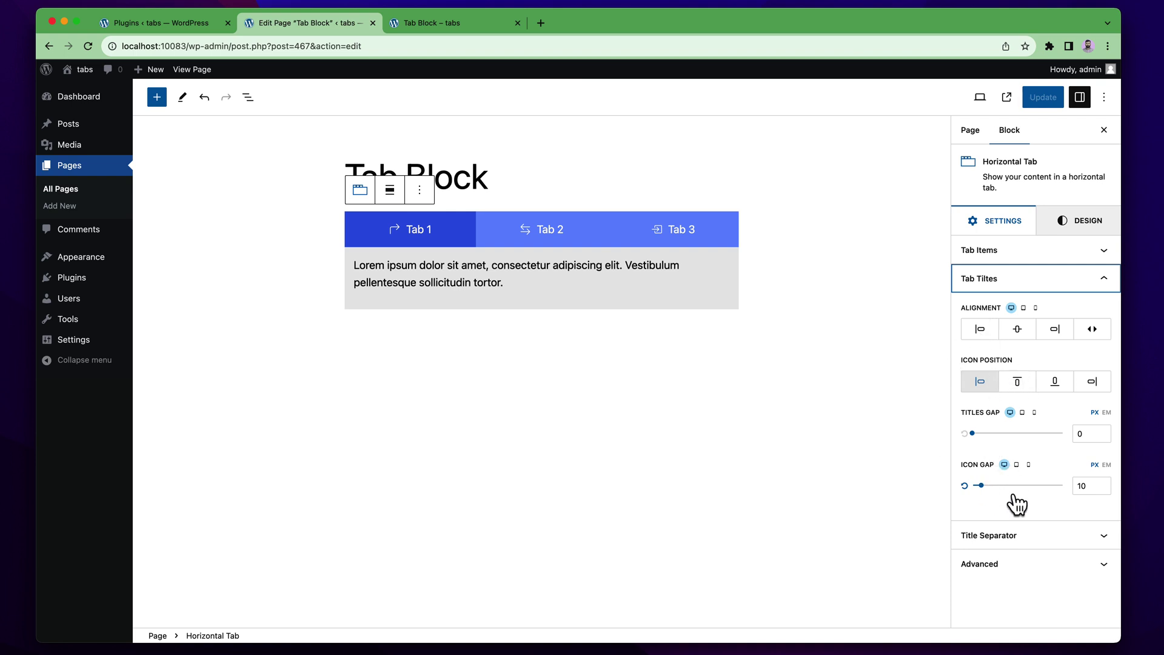
{"action": "left_click", "coordinate": [1018, 338]}
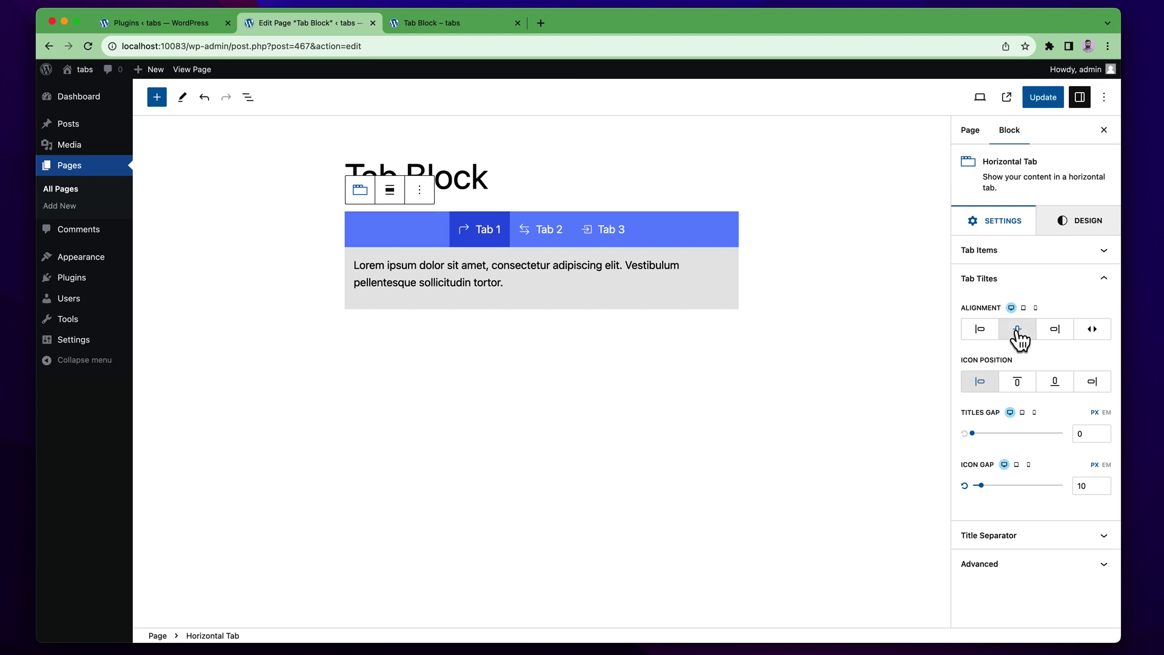
{"action": "left_click", "coordinate": [1056, 339]}
{"action": "left_click", "coordinate": [1094, 337]}
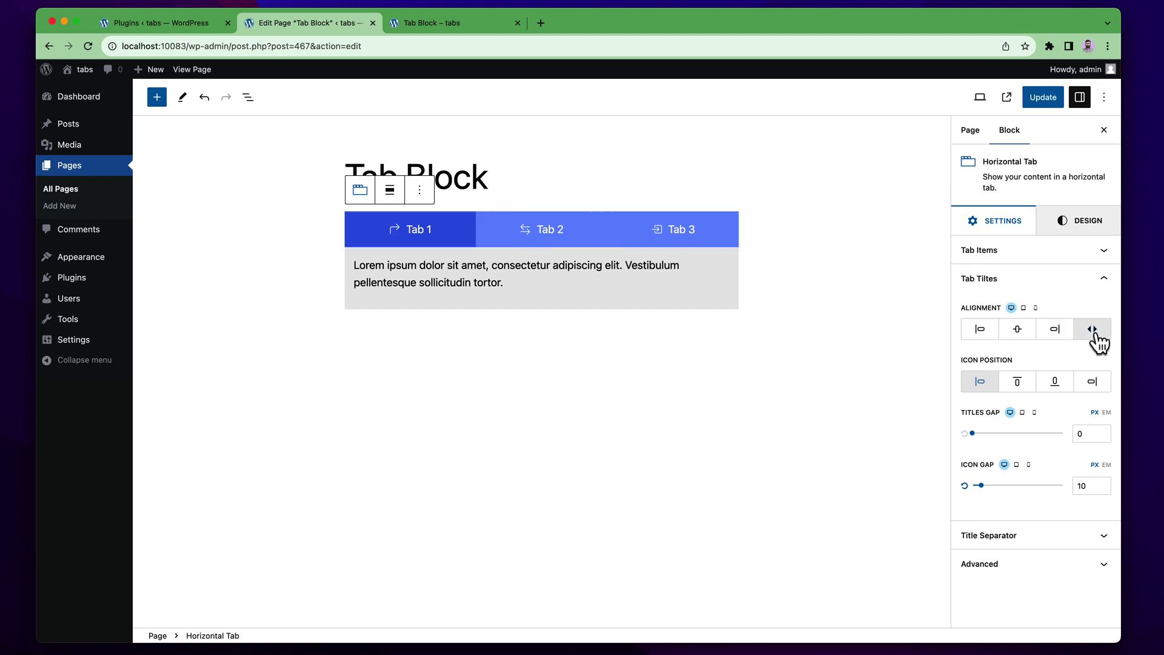
{"action": "left_click", "coordinate": [978, 337]}
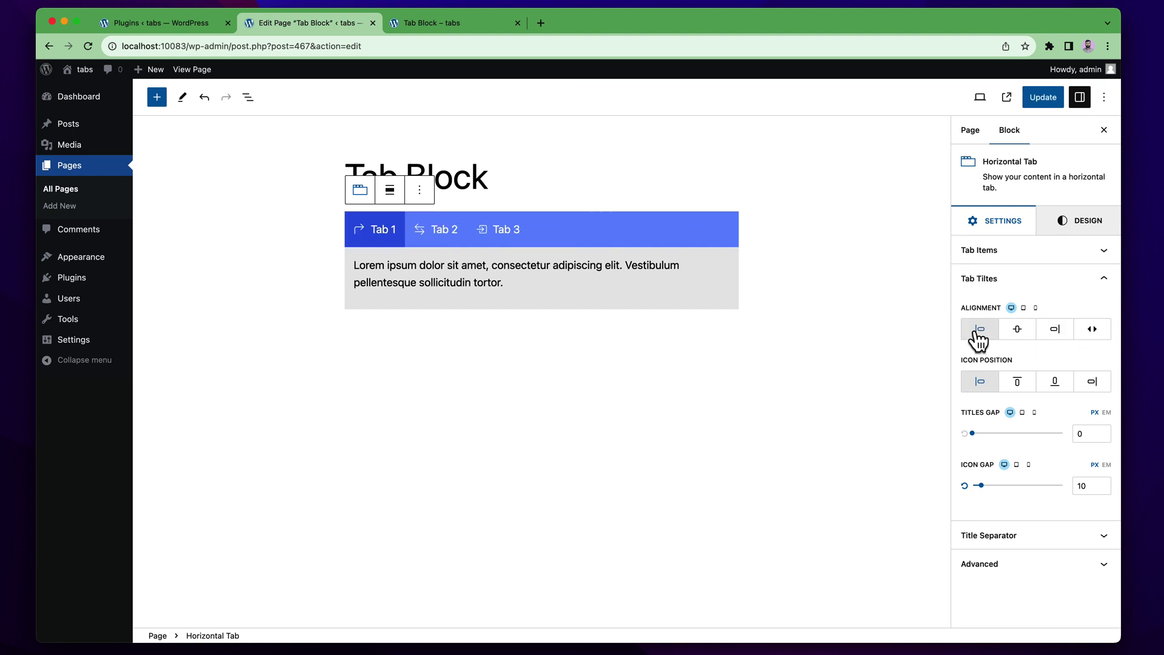
{"action": "left_click", "coordinate": [1085, 337]}
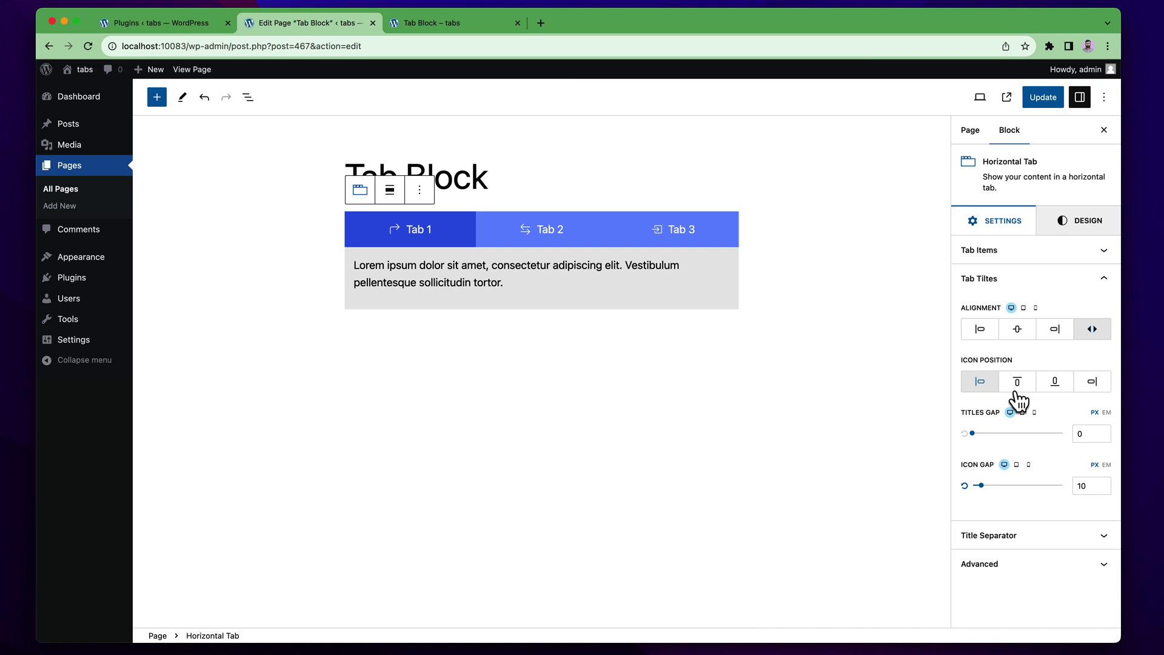
Step: Try each icon position, keep icons left, and leave titles gap 0 and icon gap 10
{"action": "left_click", "coordinate": [1017, 387]}
{"action": "left_click", "coordinate": [1054, 388]}
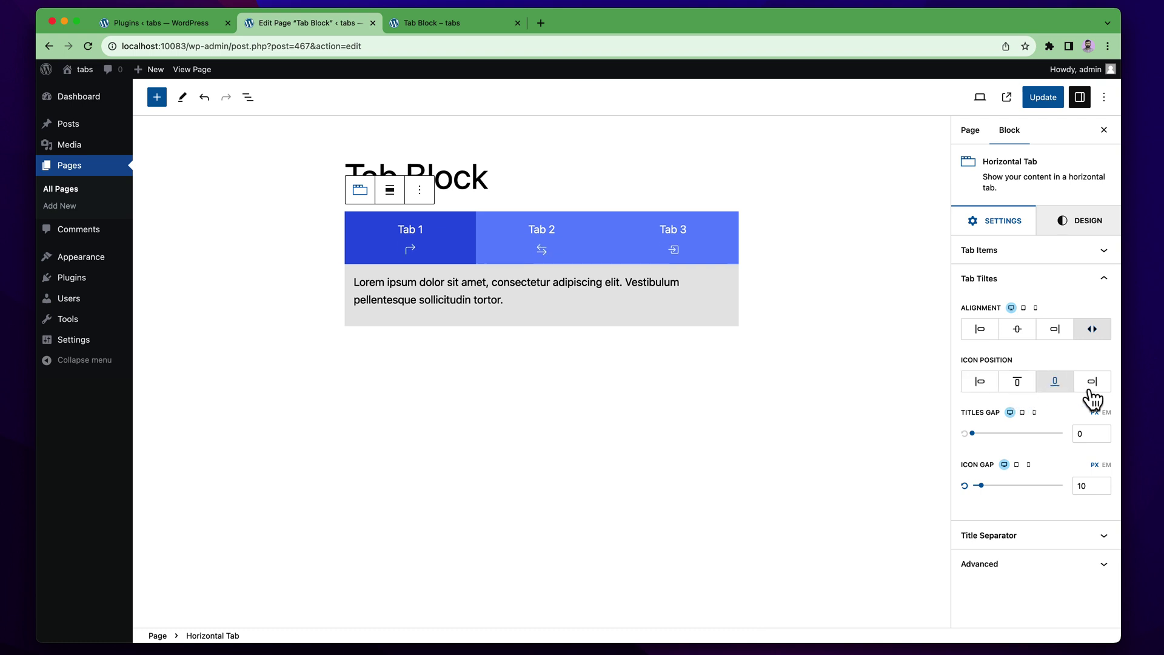
{"action": "left_click", "coordinate": [1091, 388]}
{"action": "left_click", "coordinate": [979, 387]}
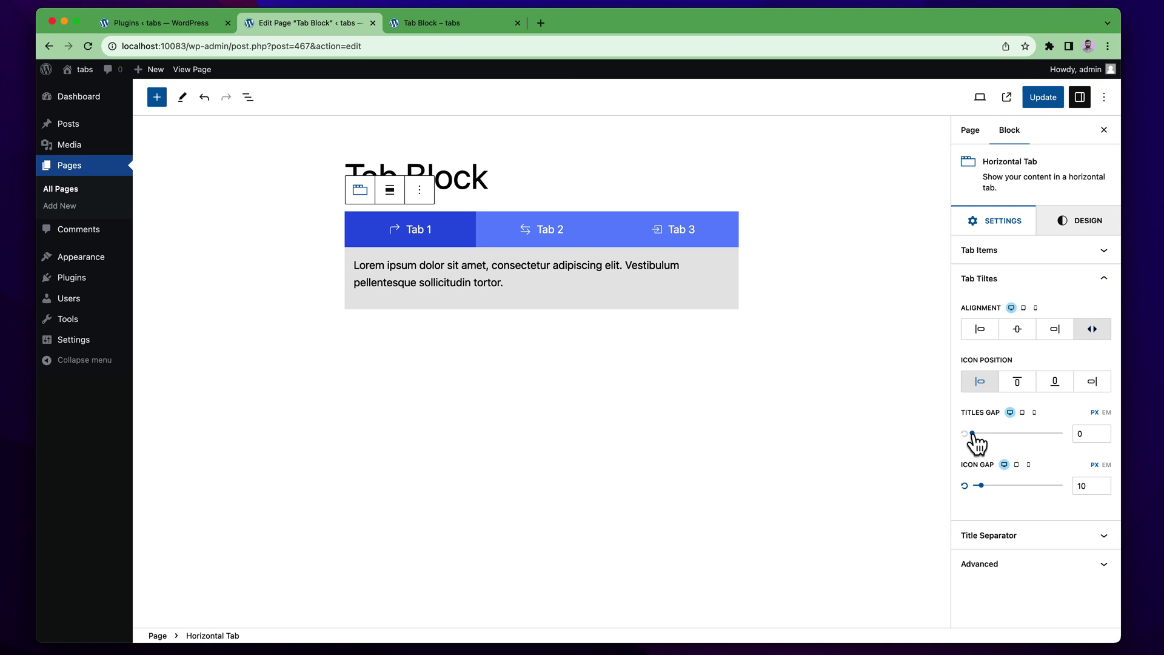
{"action": "mouse_move", "coordinate": [973, 434]}
{"action": "left_mouse_down"}
{"action": "mouse_move", "coordinate": [1006, 434]}
{"action": "mouse_move", "coordinate": [995, 434]}
{"action": "left_mouse_up"}
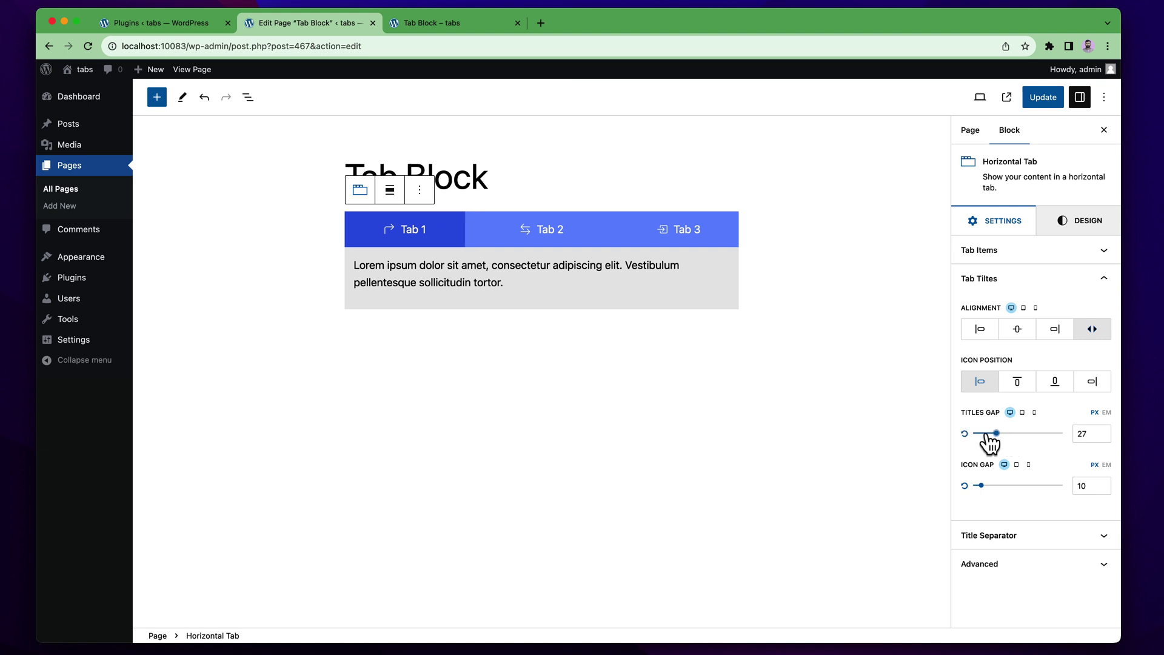
{"action": "left_click", "coordinate": [964, 433]}
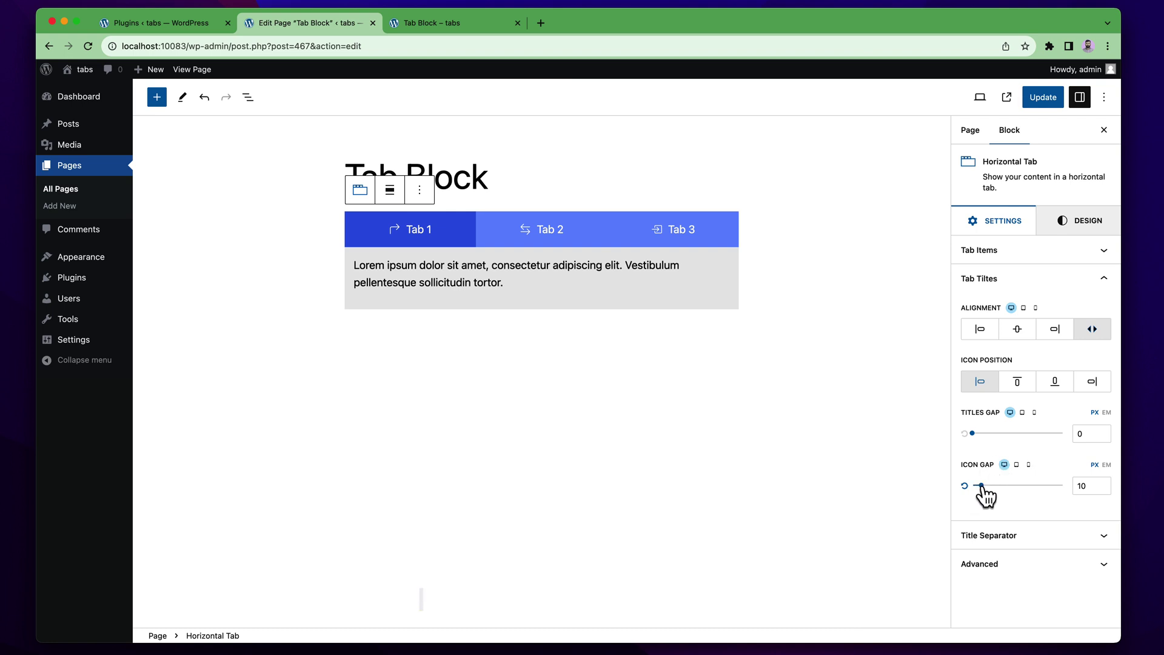
{"action": "left_click_drag", "start_coordinate": [1041, 492], "coordinate": [979, 490]}
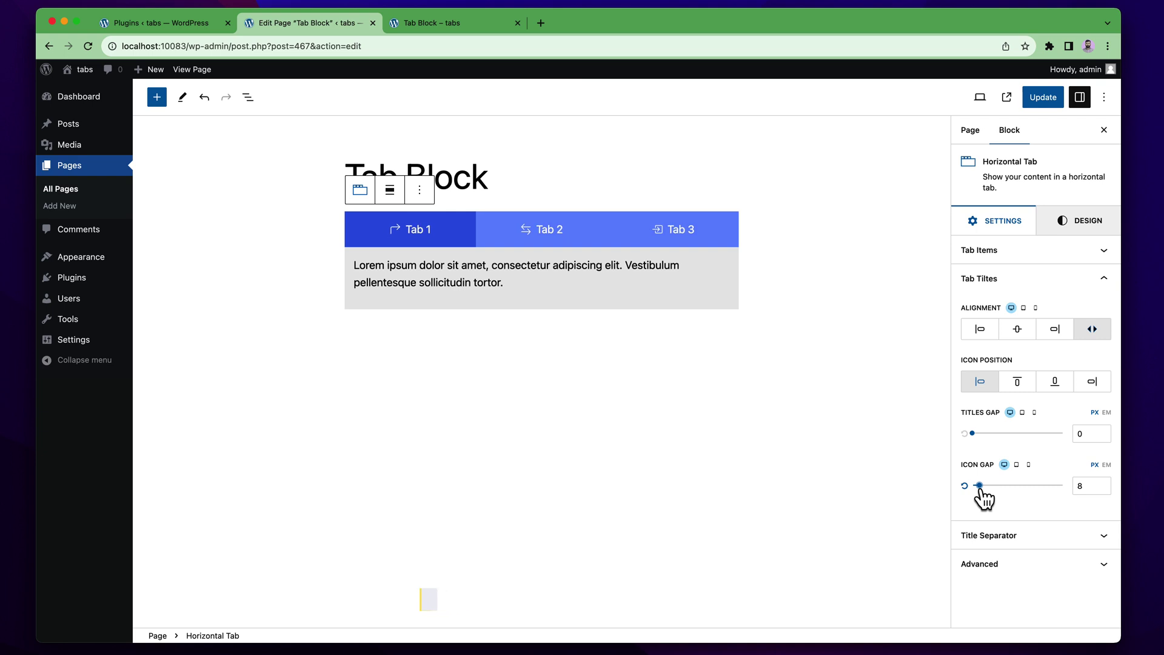
{"action": "left_click", "coordinate": [1102, 483]}
{"action": "left_click", "coordinate": [1102, 483]}
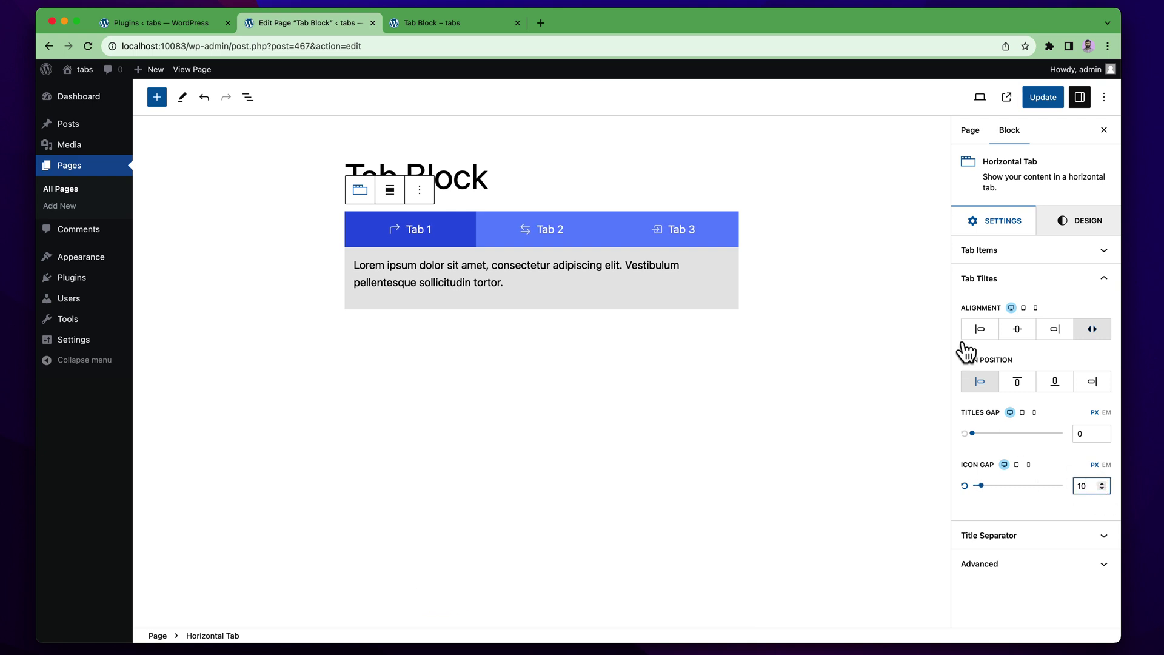
Step: Turn on Show Separator between the tab titles
{"action": "left_click", "coordinate": [987, 286]}
{"action": "left_click", "coordinate": [988, 308]}
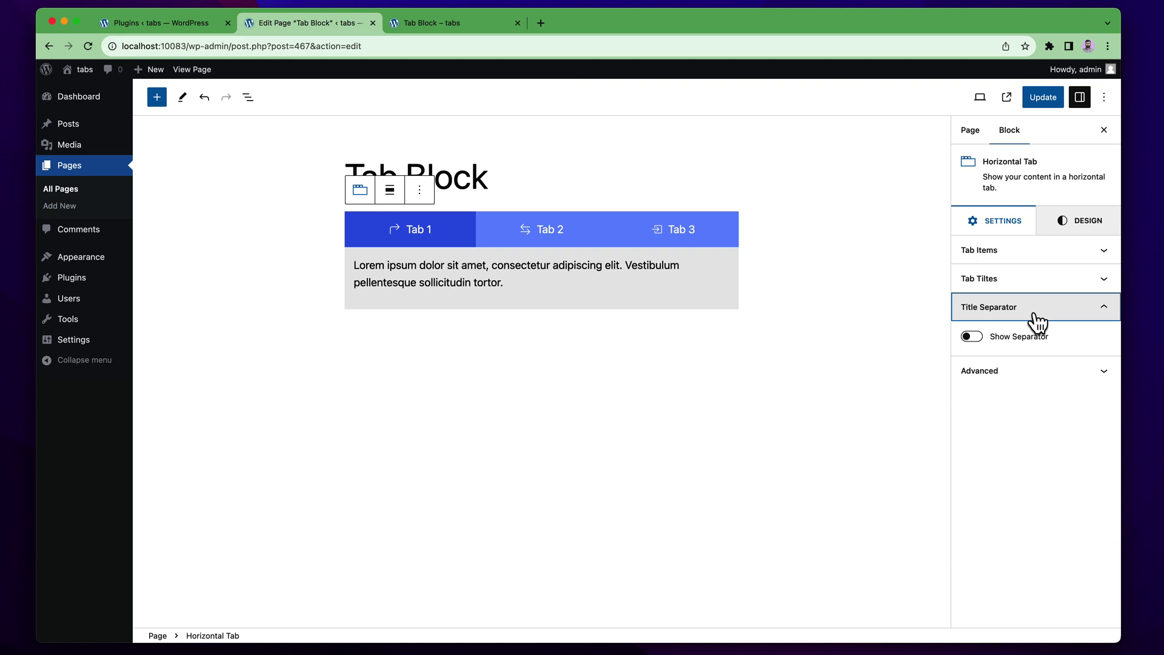
{"action": "left_click", "coordinate": [974, 337]}
Step: In Design, set the title separator to 1 px width and colour #E5E3E3
{"action": "left_click", "coordinate": [1079, 223]}
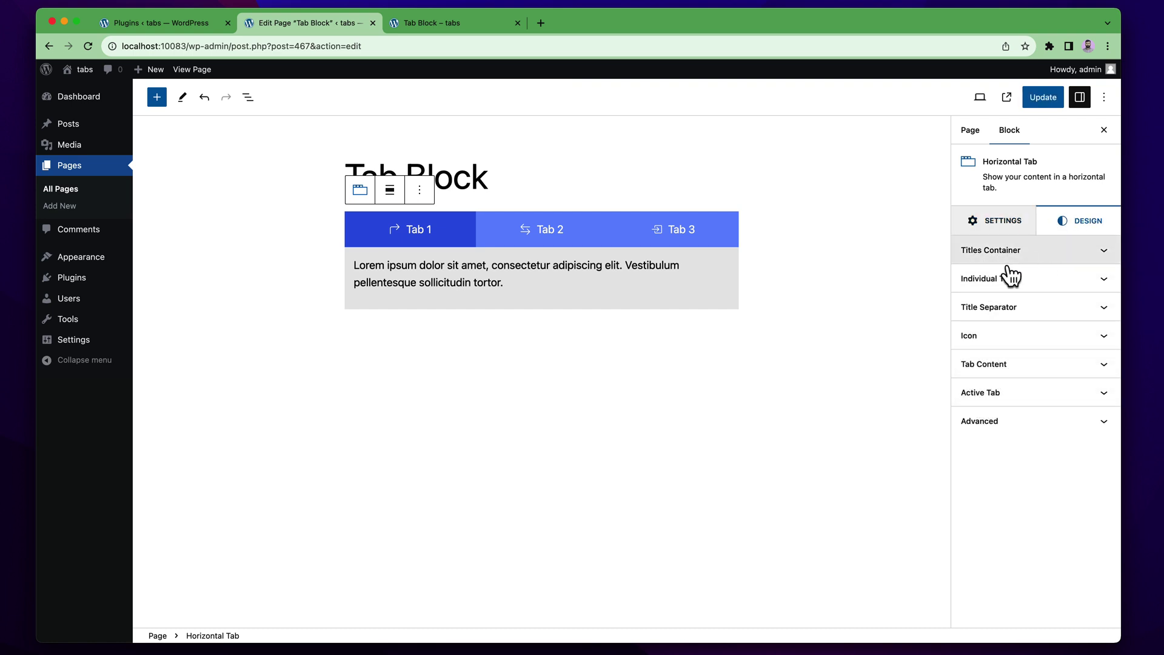
{"action": "left_click", "coordinate": [990, 309]}
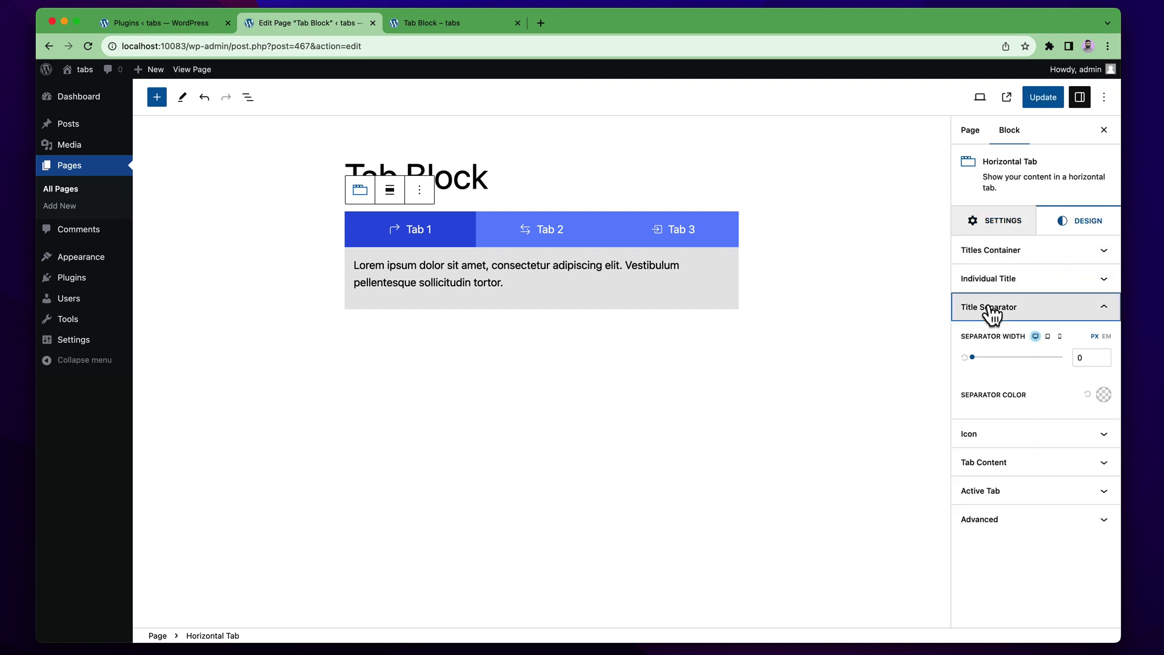
{"action": "left_click", "coordinate": [1104, 355]}
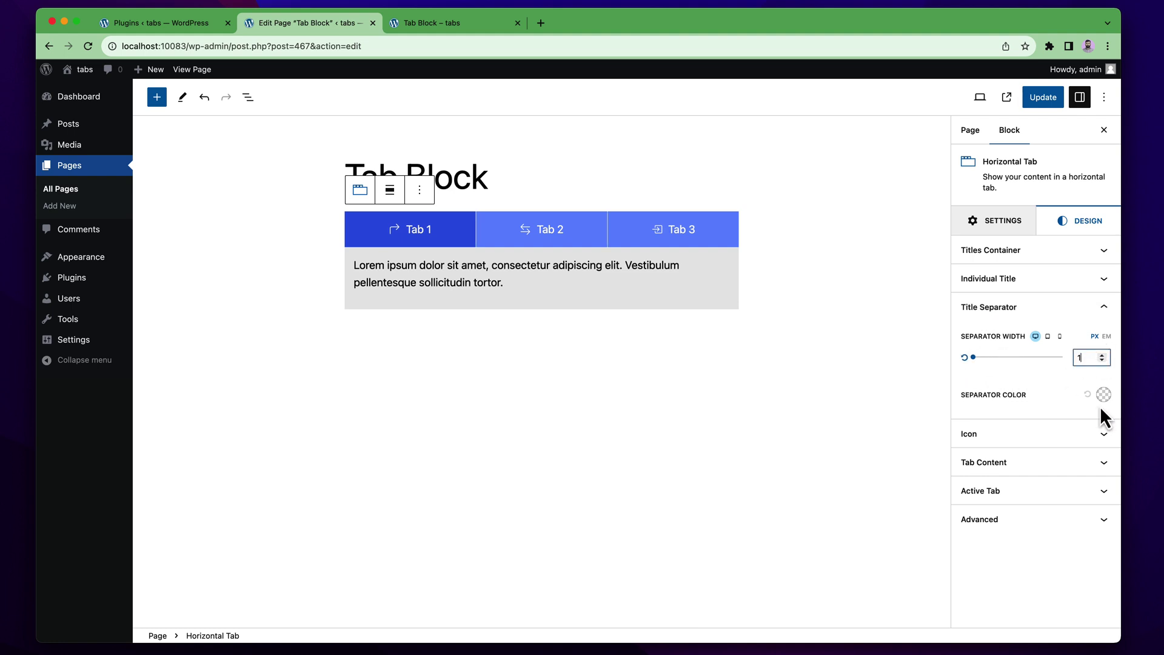
{"action": "left_click", "coordinate": [1103, 395]}
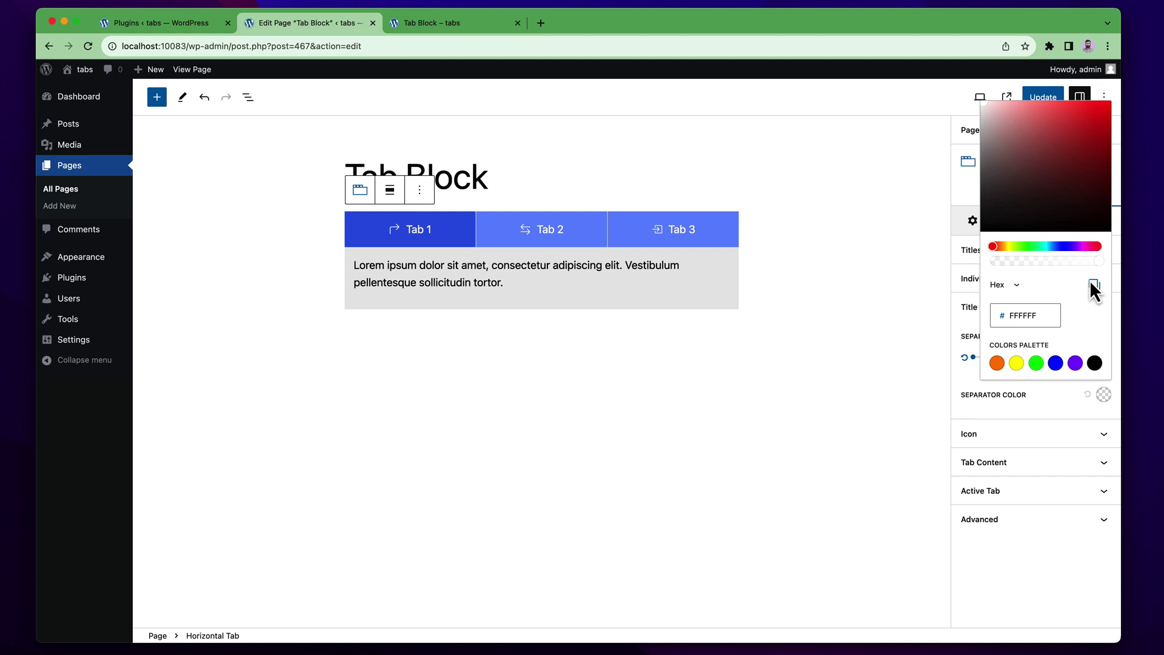
{"action": "left_click", "coordinate": [1094, 364]}
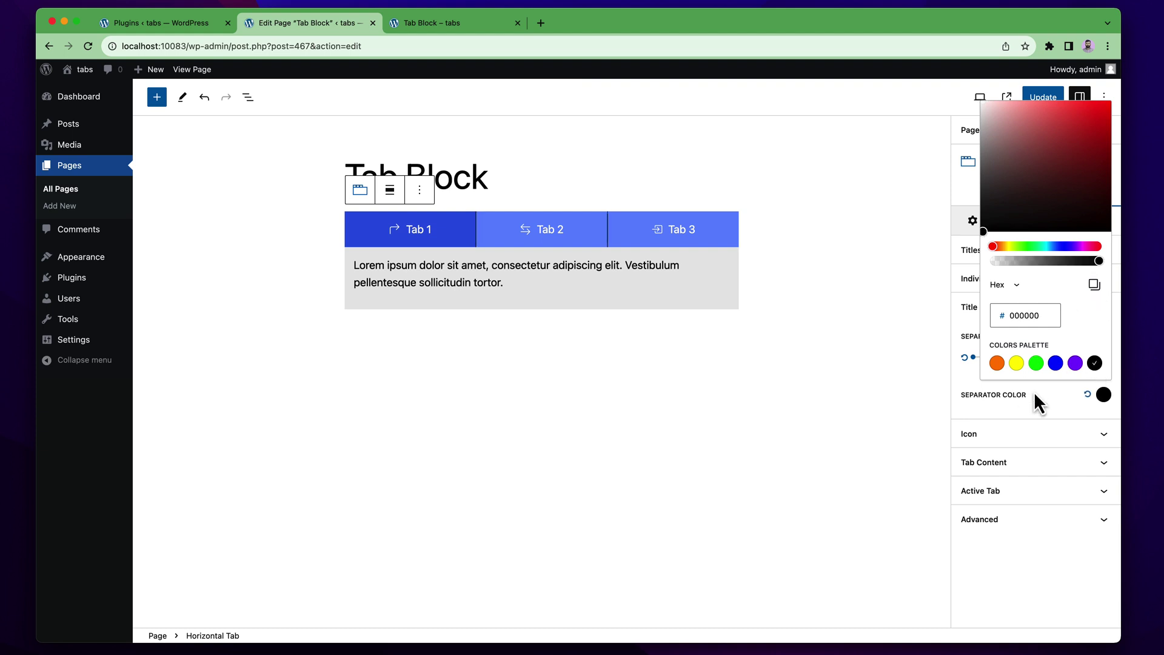
{"action": "left_click_drag", "start_coordinate": [1058, 149], "coordinate": [984, 114]}
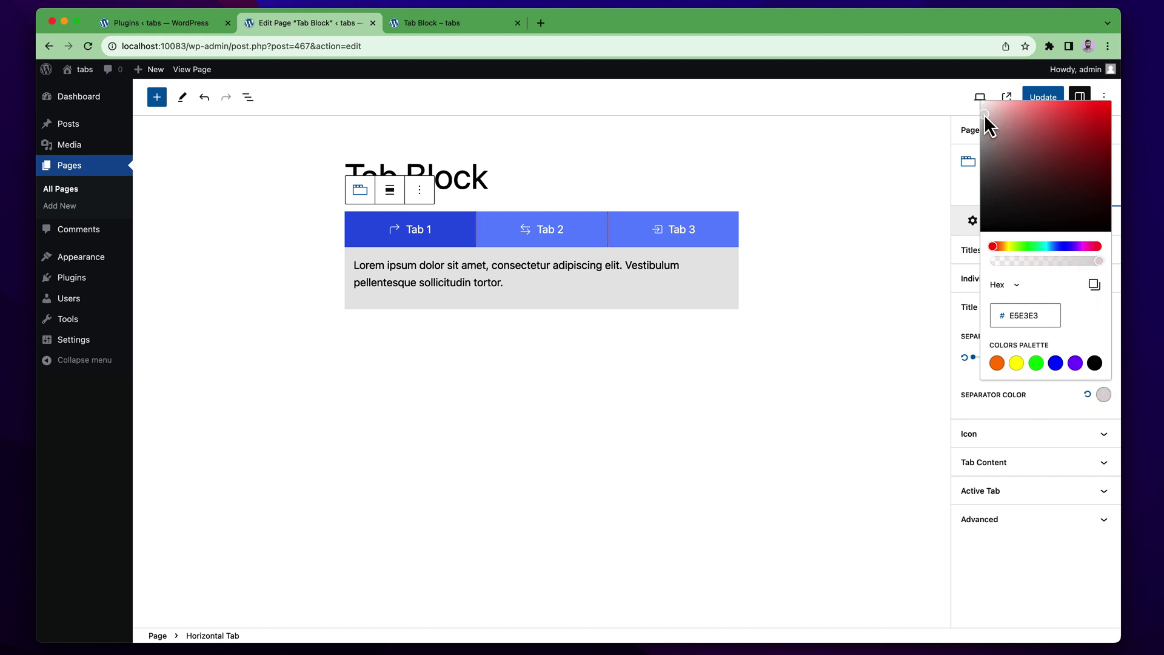
{"action": "left_click", "coordinate": [1008, 372]}
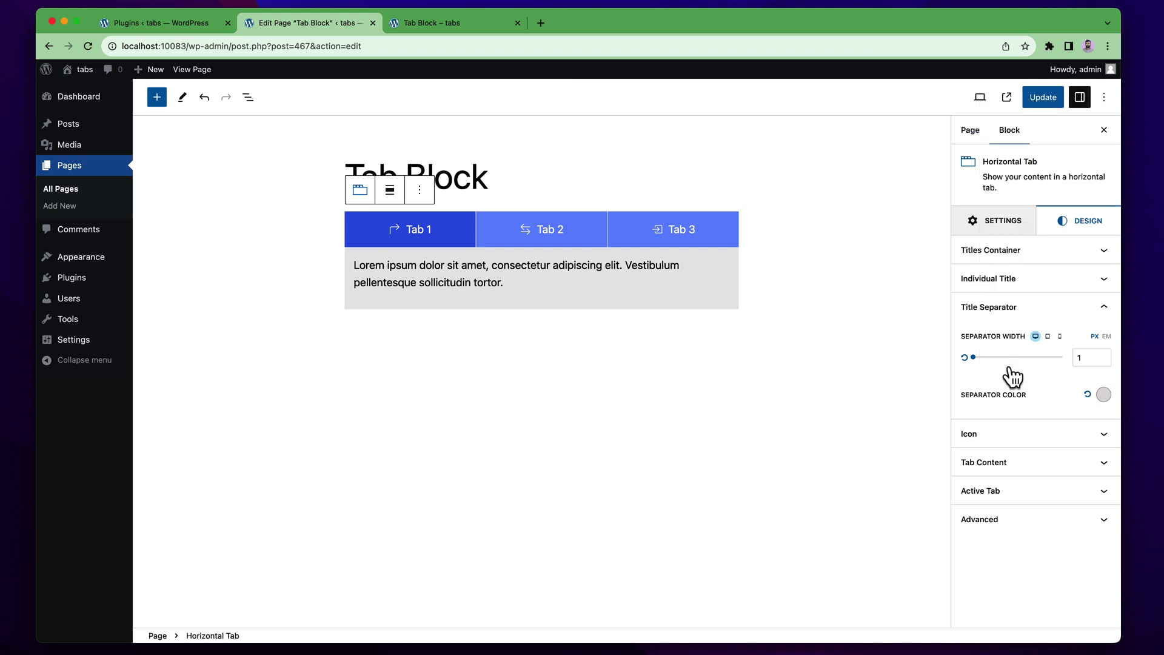
Step: Turn Show Separator back off in the block settings
{"action": "left_click", "coordinate": [987, 234]}
{"action": "left_click", "coordinate": [990, 308]}
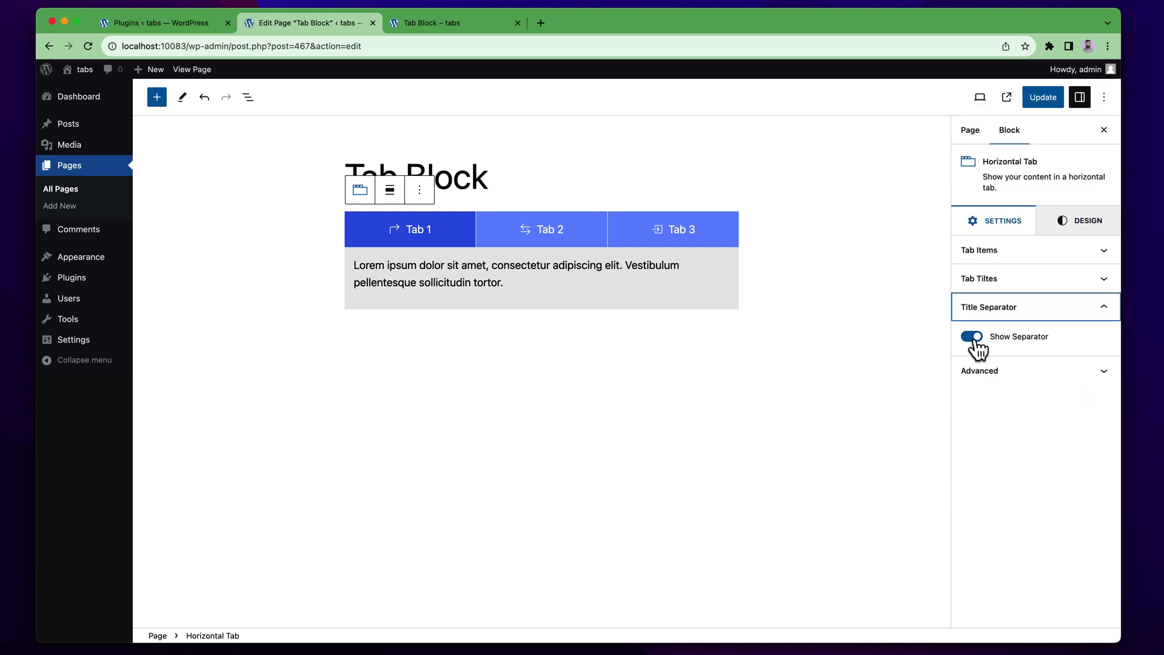
{"action": "left_click", "coordinate": [973, 338]}
Step: In Design, review the Titles Container options, then expand Individual Title styling
{"action": "left_click", "coordinate": [1077, 224]}
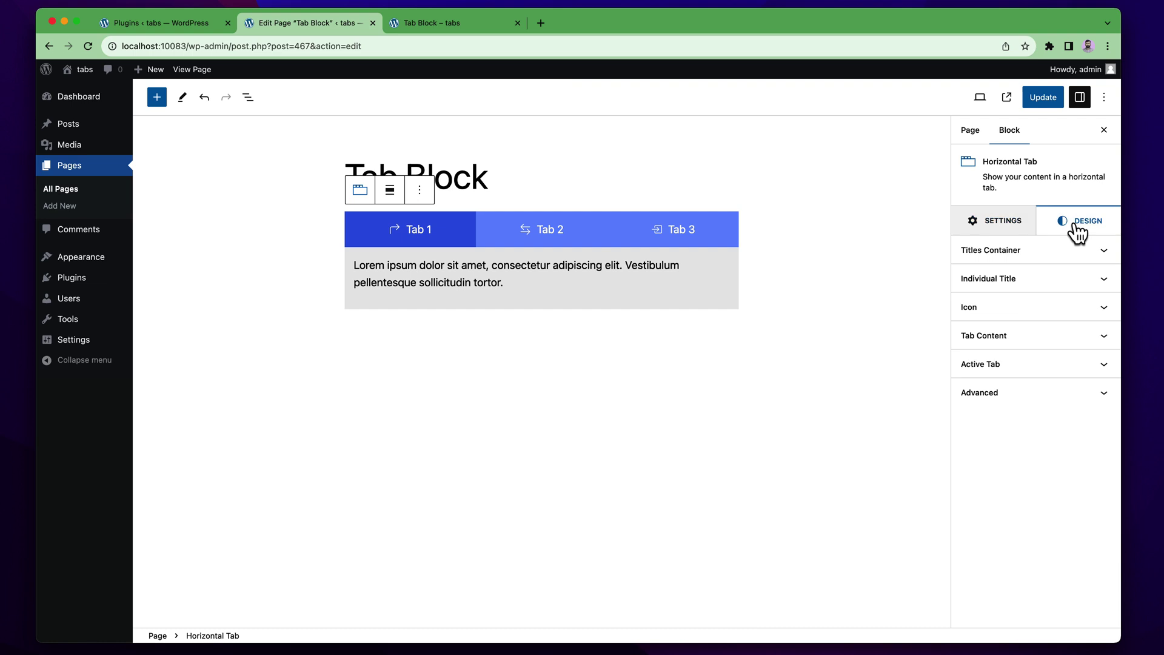
{"action": "left_click", "coordinate": [1019, 252]}
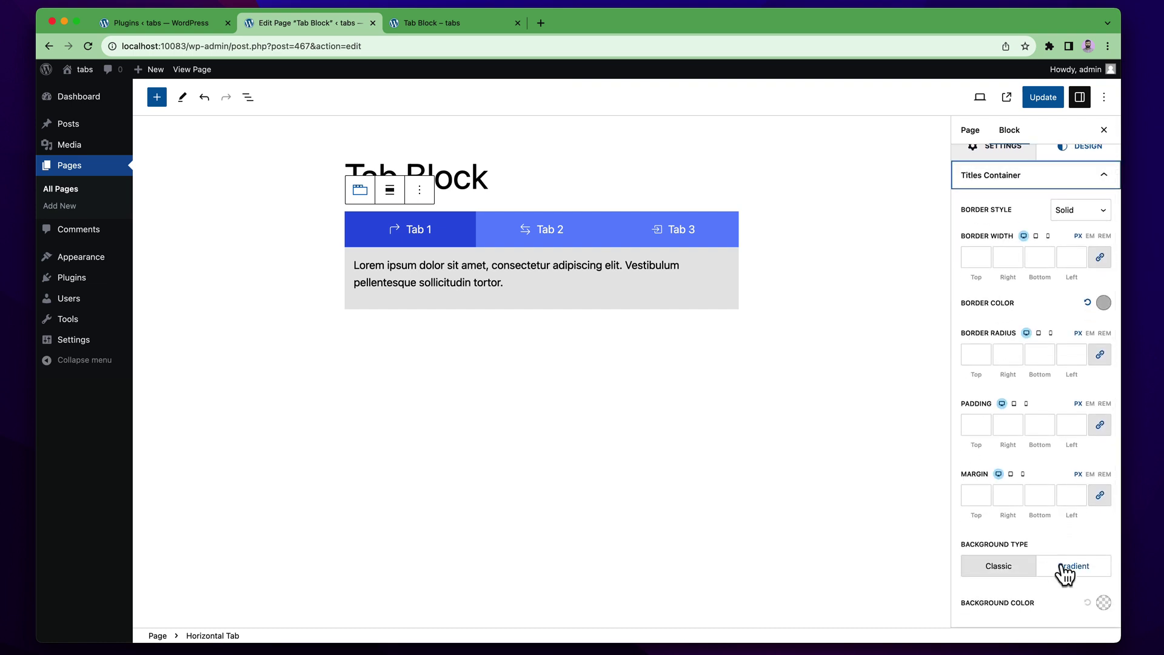
{"action": "scroll", "coordinate": [1058, 553], "scroll_direction": "down", "scroll_amount": 3}
{"action": "scroll", "coordinate": [970, 479], "scroll_direction": "up", "scroll_amount": 3}
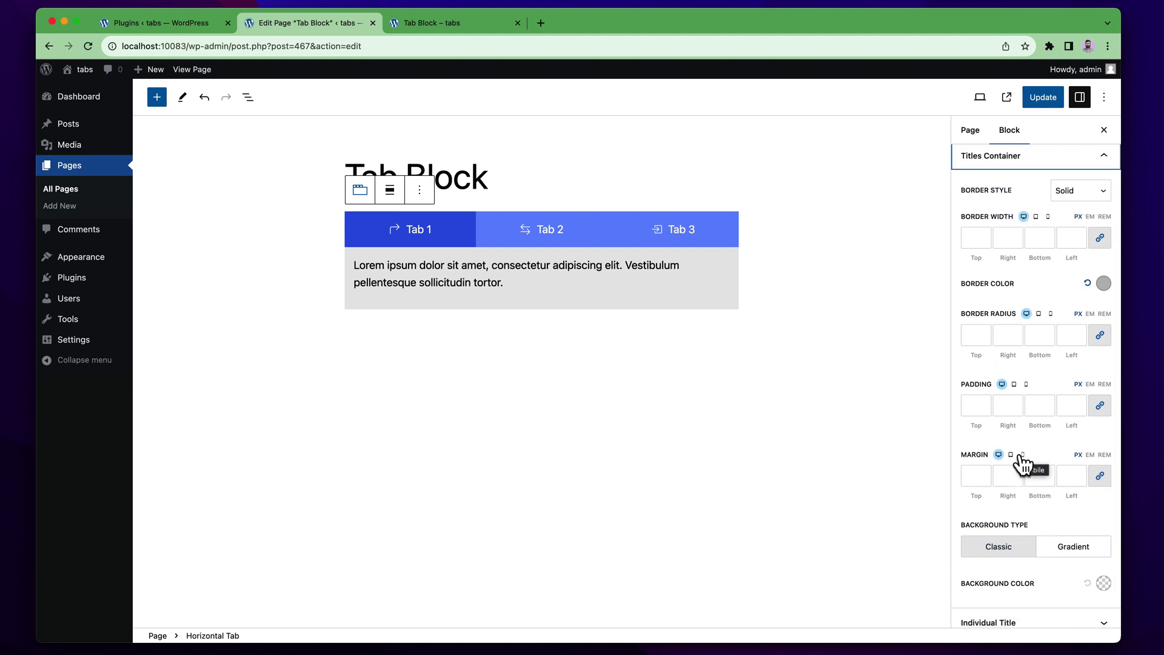
{"action": "scroll", "coordinate": [1024, 462], "scroll_direction": "down", "scroll_amount": 3}
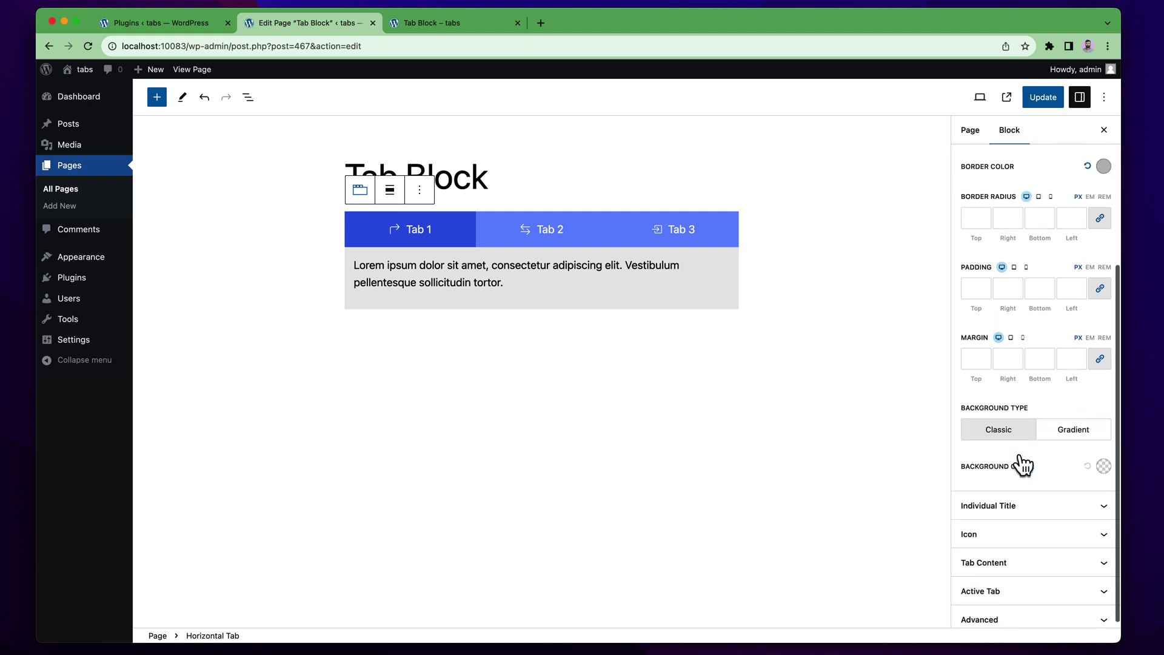
{"action": "scroll", "coordinate": [1021, 463], "scroll_direction": "up", "scroll_amount": 5}
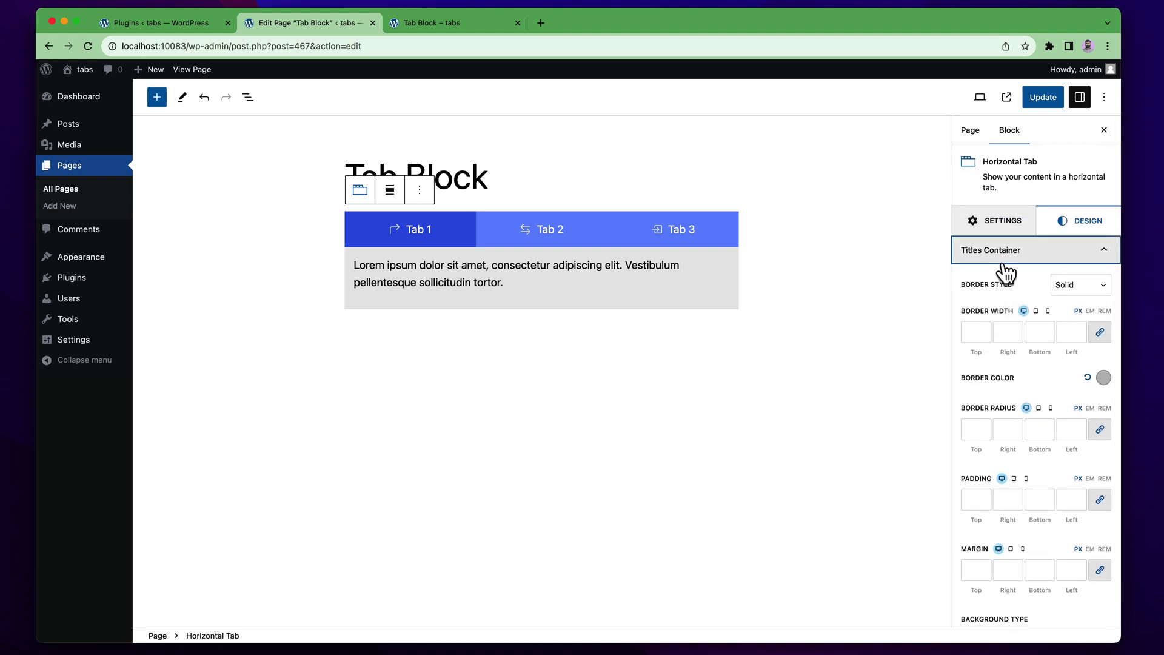
{"action": "left_click", "coordinate": [1003, 258]}
{"action": "left_click", "coordinate": [1002, 281]}
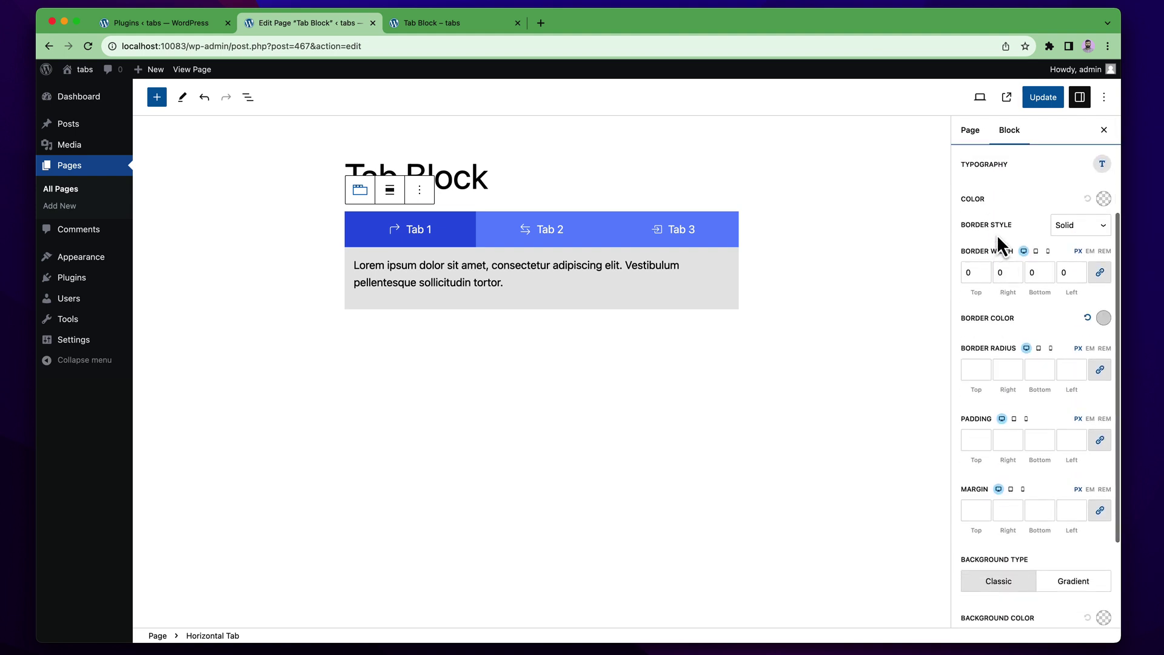
{"action": "scroll", "coordinate": [1000, 511], "scroll_direction": "up", "scroll_amount": 3}
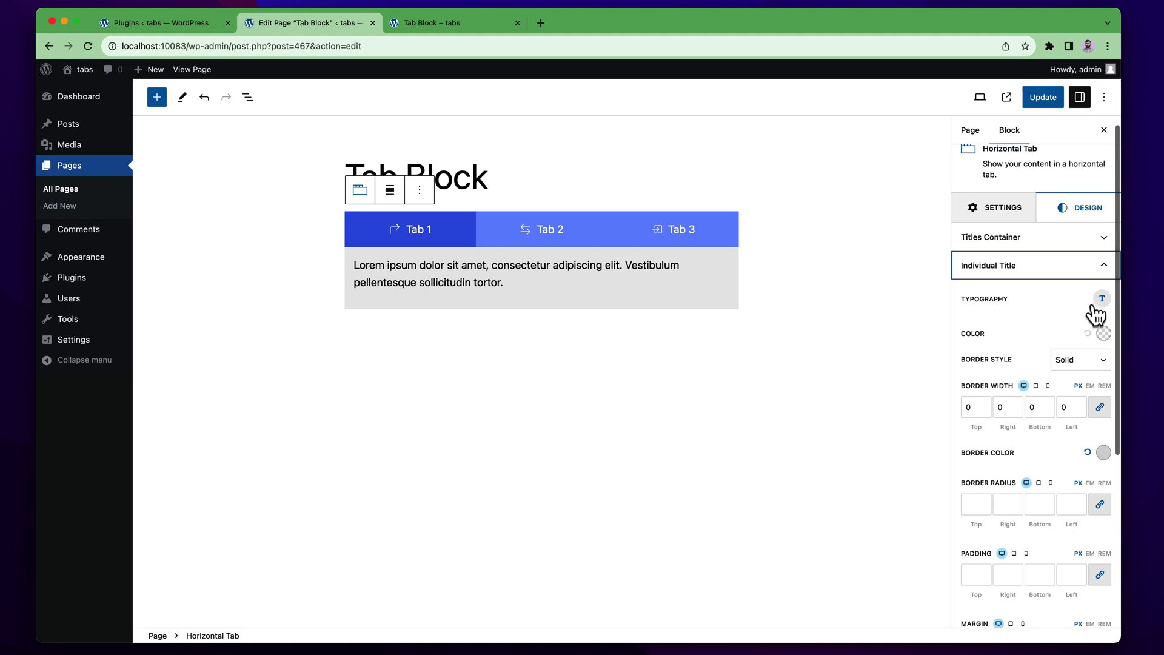
Step: Set the tab title typography to the Roboto font at weight 700
{"action": "left_click", "coordinate": [1102, 299]}
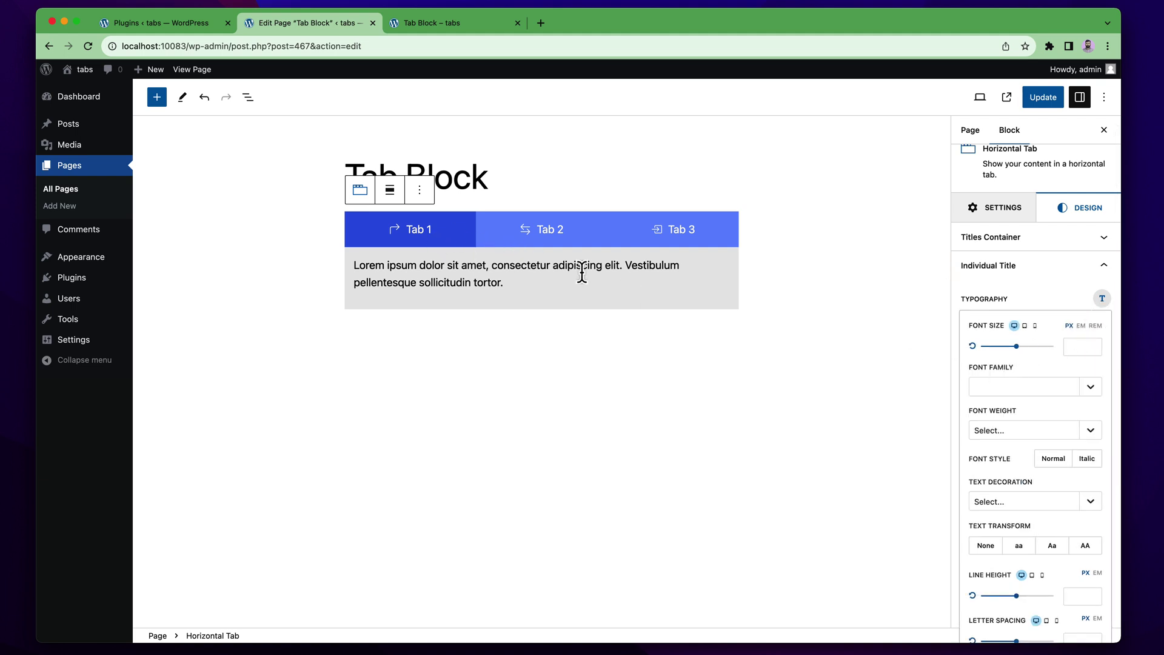
{"action": "left_click", "coordinate": [1028, 390]}
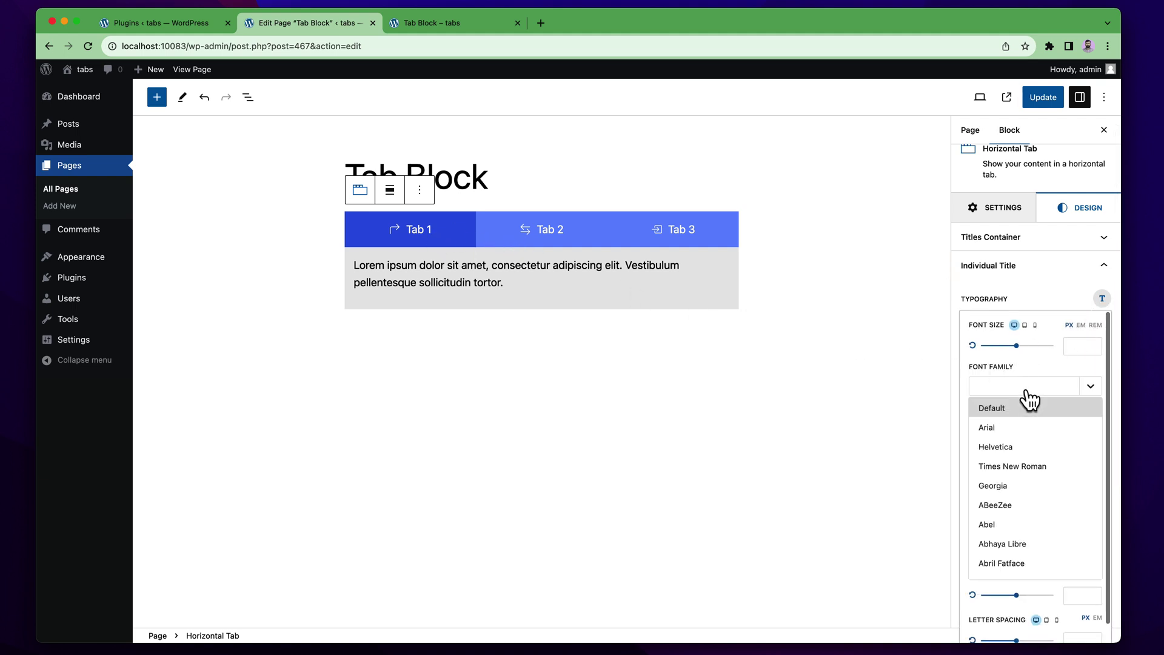
{"action": "type", "text": "robo"}
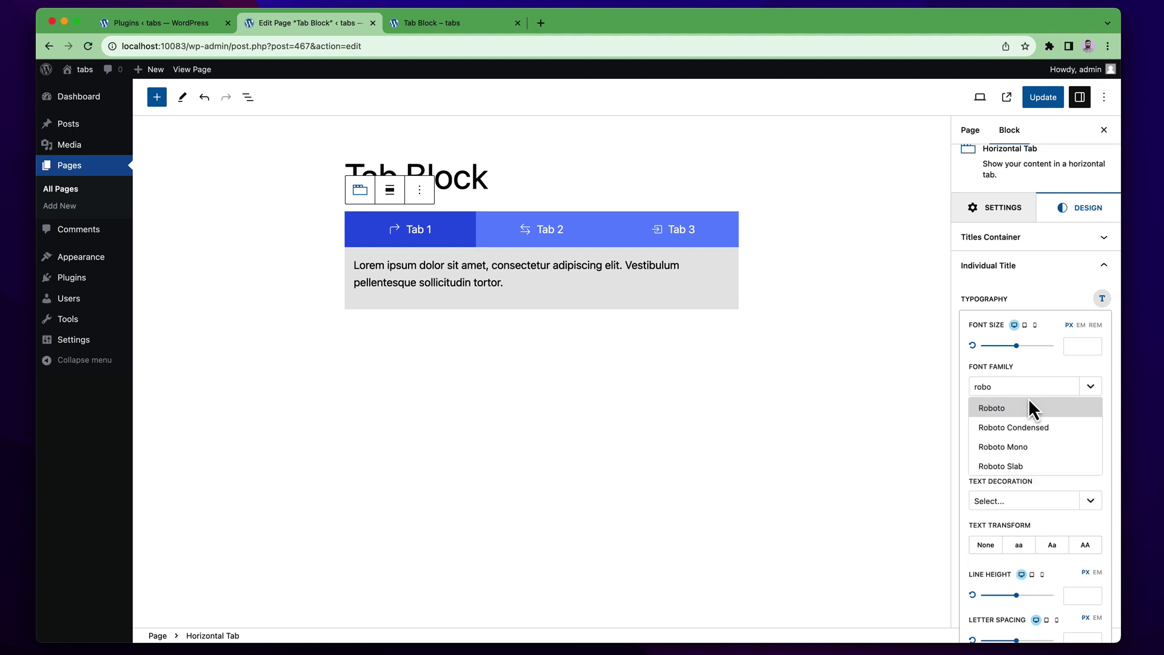
{"action": "left_click", "coordinate": [997, 409]}
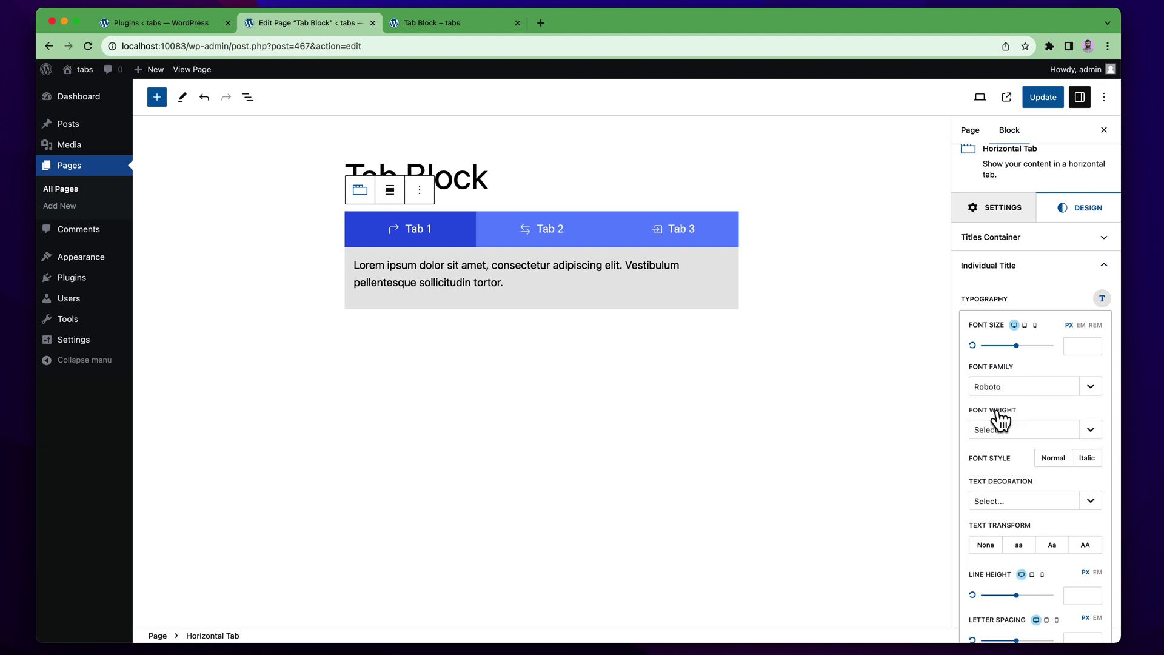
{"action": "left_click", "coordinate": [1001, 429]}
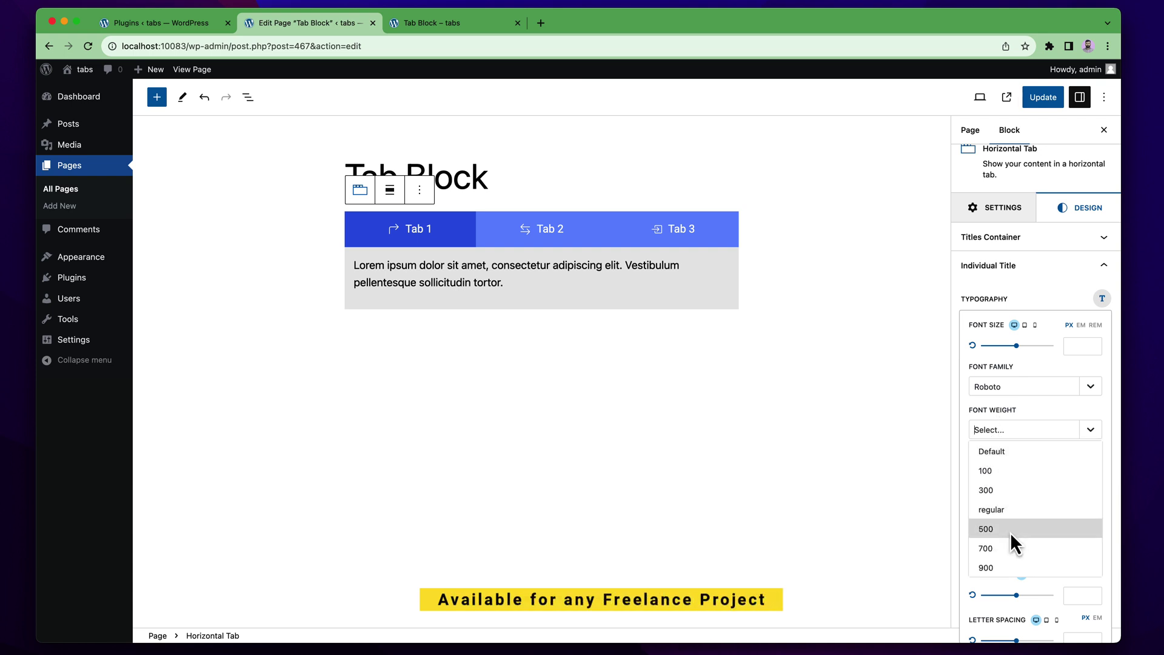
{"action": "left_click", "coordinate": [1006, 547]}
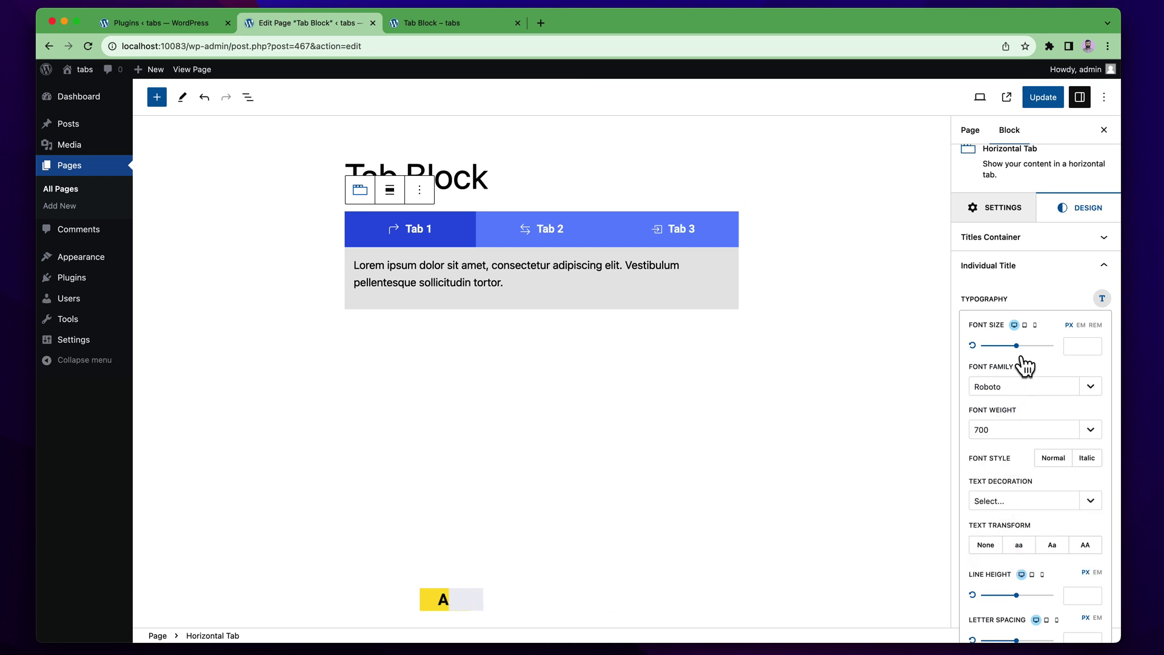
Step: Try a larger title font size, then reset it to default
{"action": "left_click_drag", "start_coordinate": [1018, 351], "coordinate": [986, 351]}
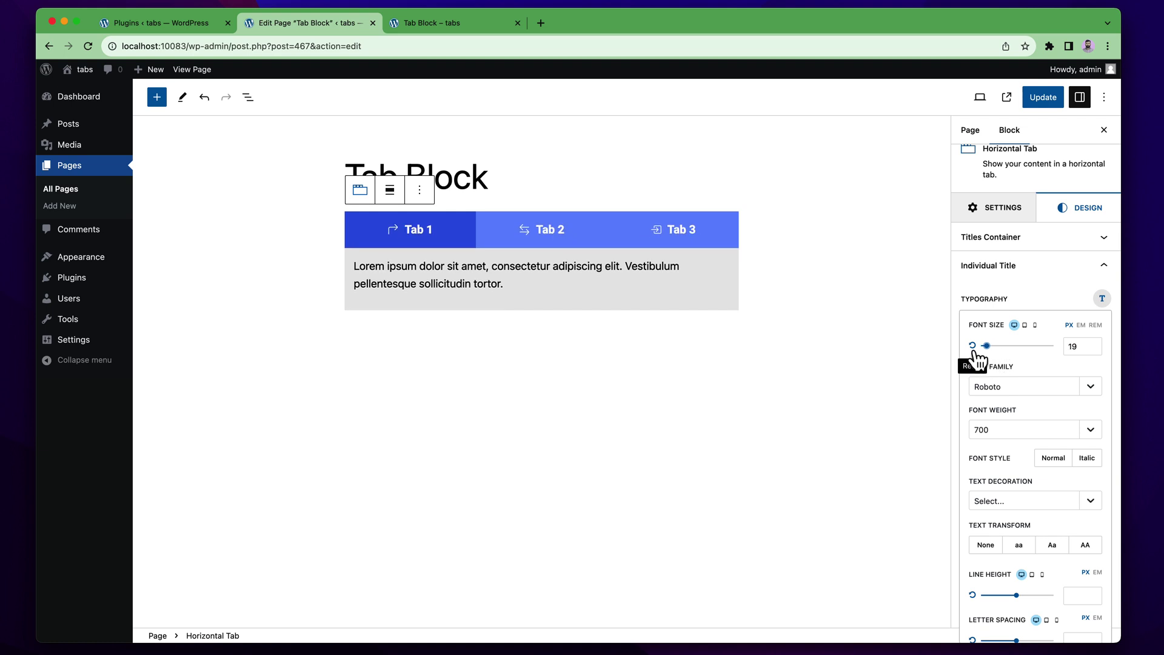
{"action": "left_click", "coordinate": [973, 345]}
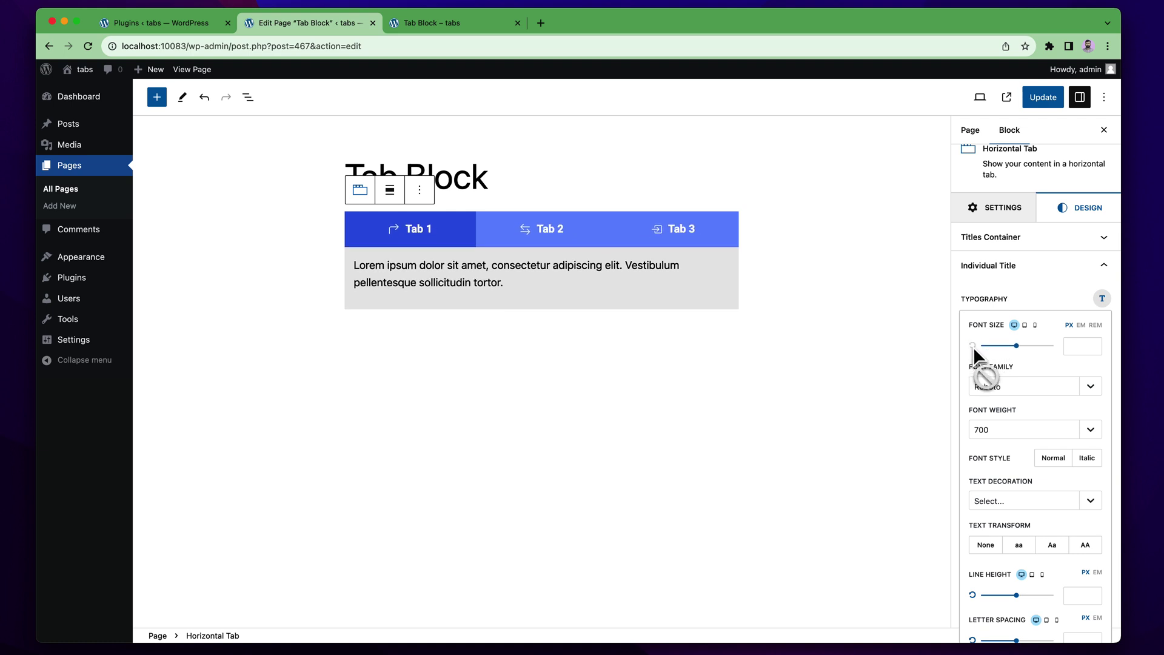
{"action": "left_click", "coordinate": [1032, 307]}
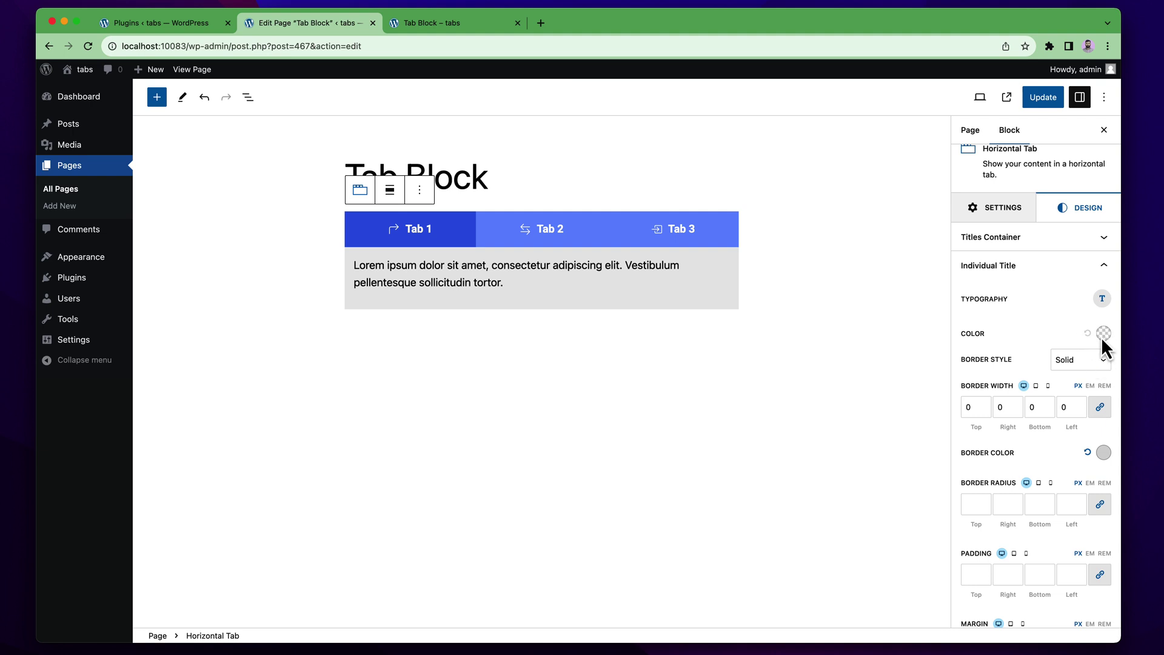
{"action": "scroll", "coordinate": [1036, 437], "scroll_direction": "down", "scroll_amount": 3}
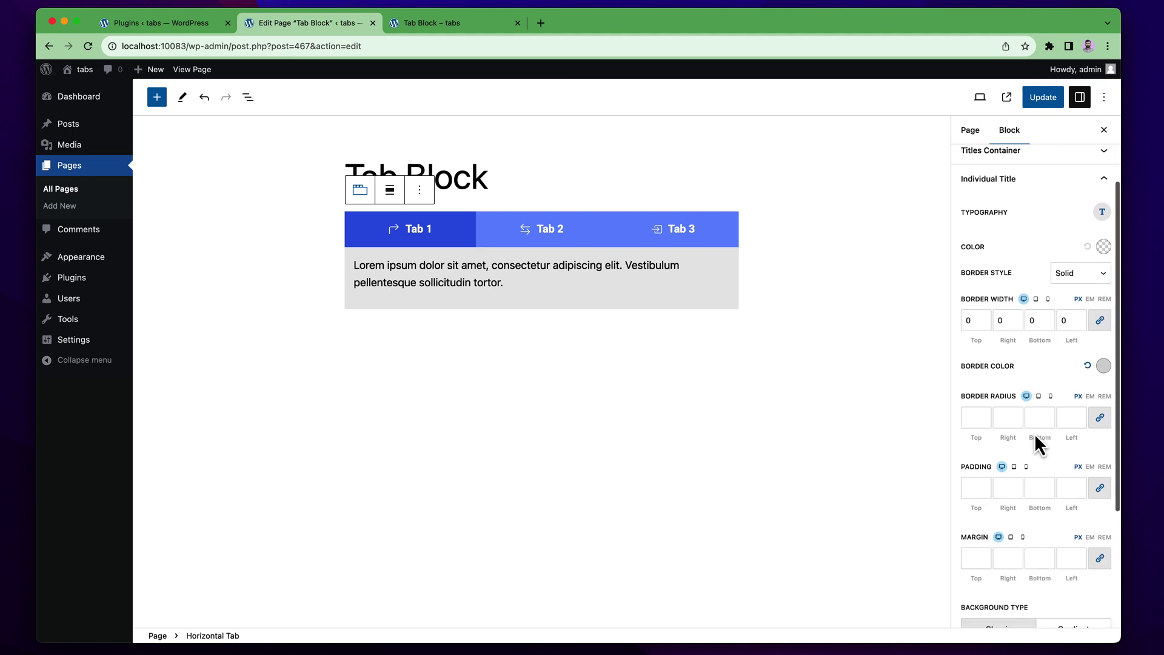
{"action": "scroll", "coordinate": [1015, 264], "scroll_direction": "up", "scroll_amount": 3}
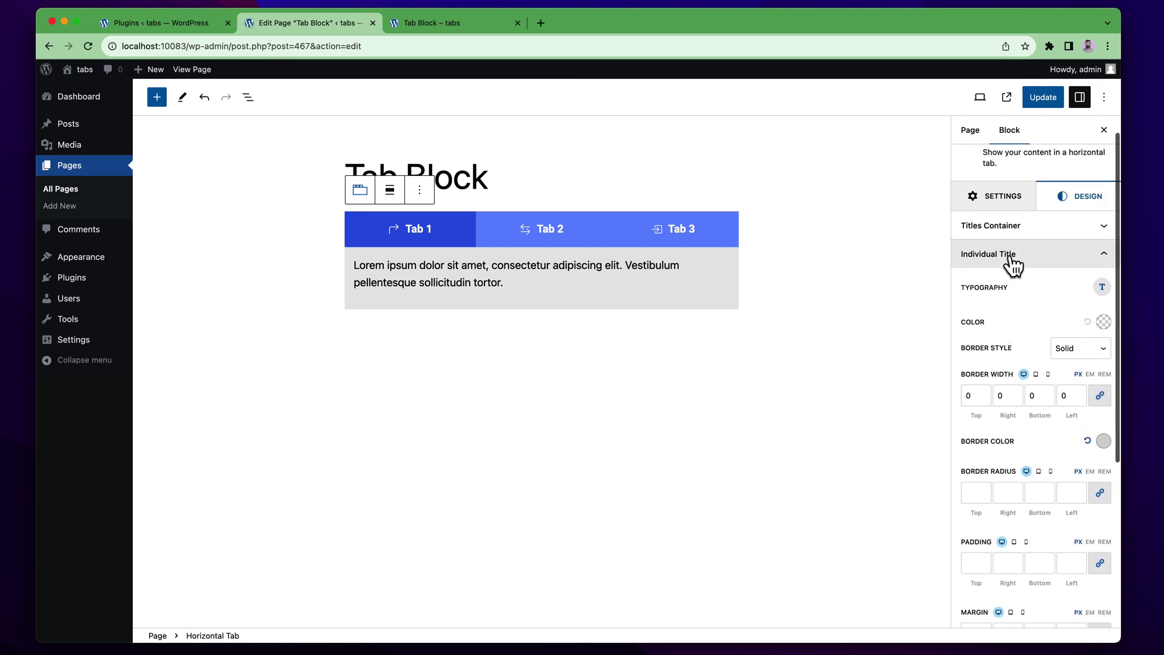
Step: Try a smaller tab icon size, then reset it to default
{"action": "left_click", "coordinate": [1008, 262]}
{"action": "left_click", "coordinate": [993, 307]}
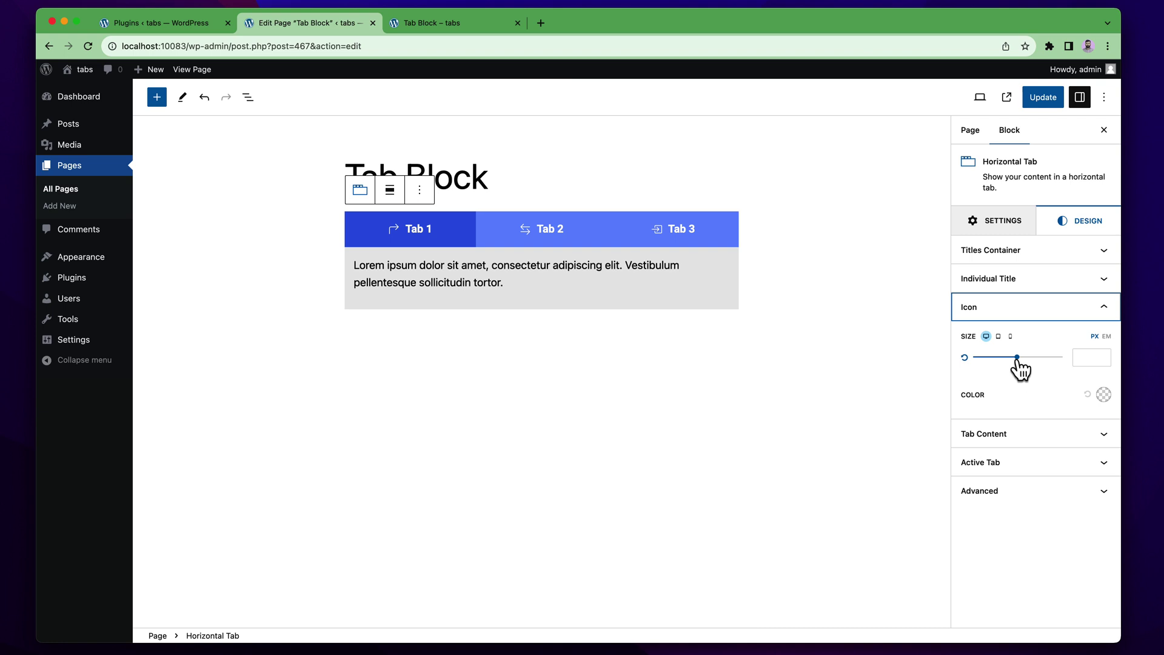
{"action": "left_click_drag", "start_coordinate": [1017, 359], "coordinate": [991, 363]}
{"action": "left_click", "coordinate": [965, 358]}
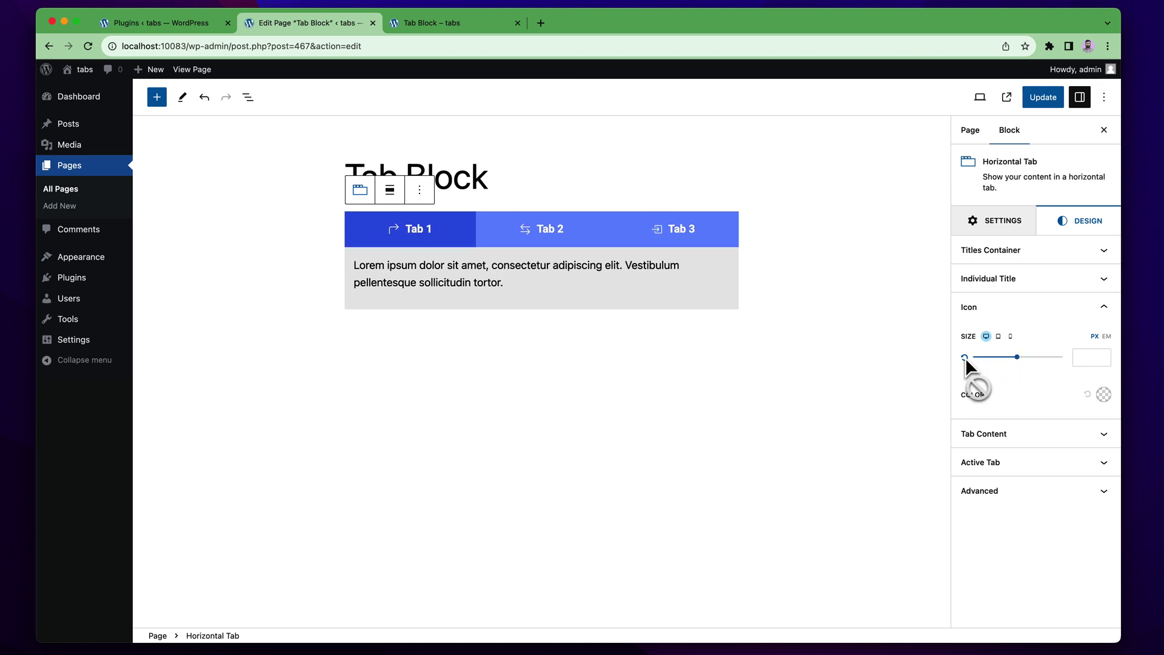
Step: Set the tab icon colour to yellow #FFFF00
{"action": "left_click", "coordinate": [1104, 394]}
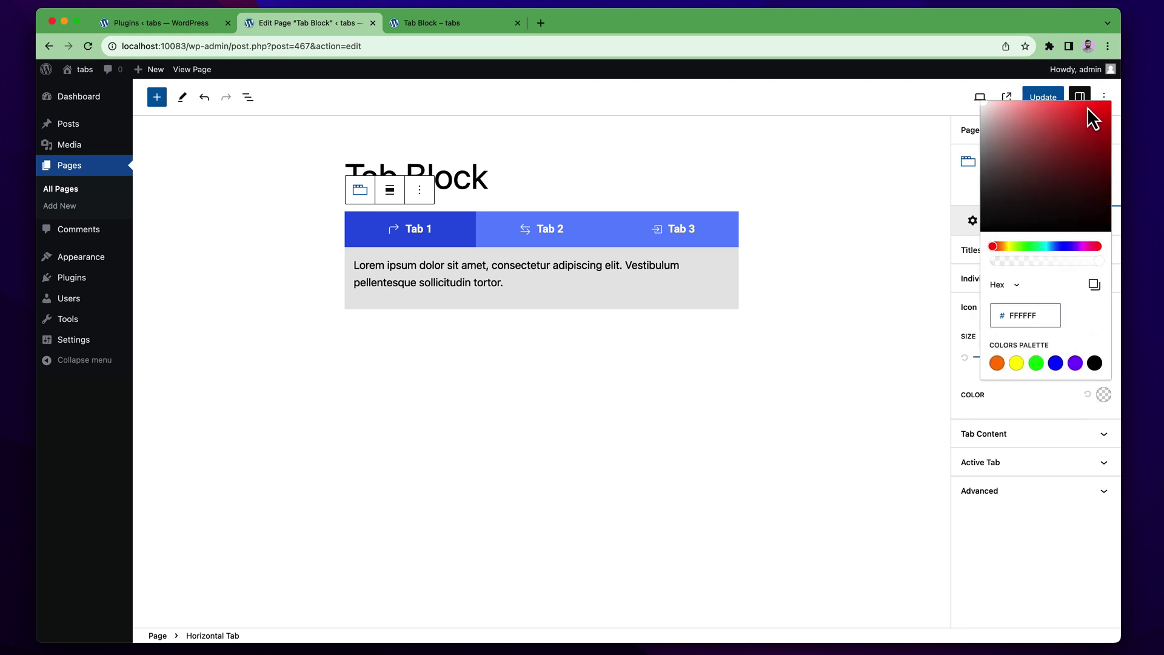
{"action": "left_click_drag", "start_coordinate": [1096, 110], "coordinate": [1108, 107]}
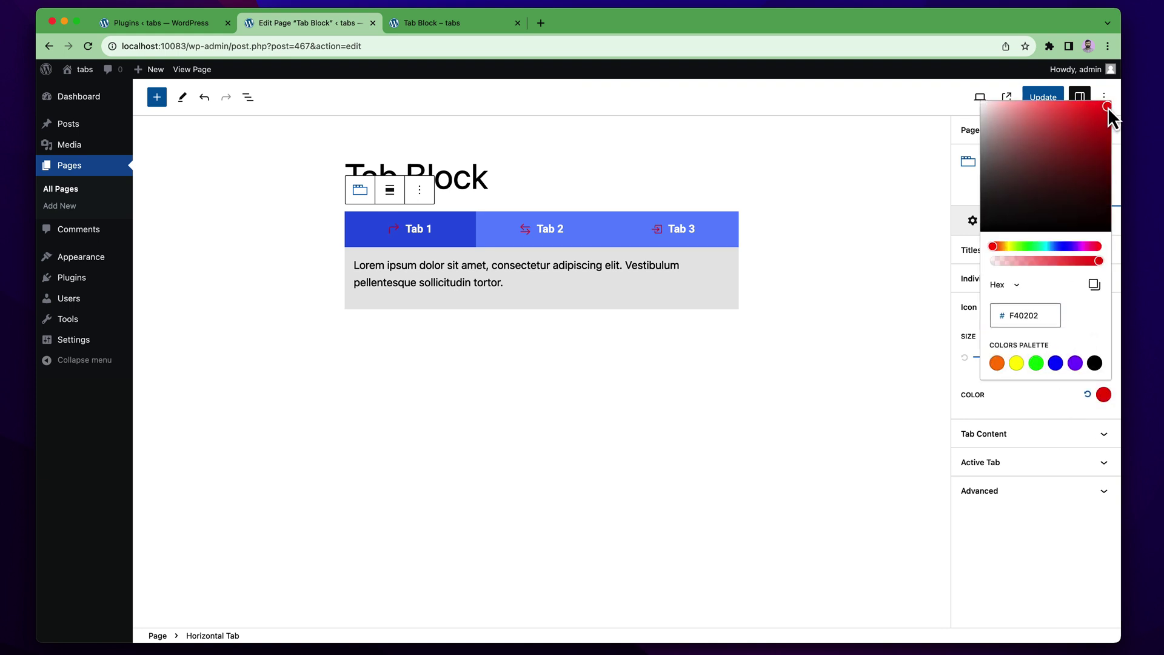
{"action": "left_click", "coordinate": [1017, 364]}
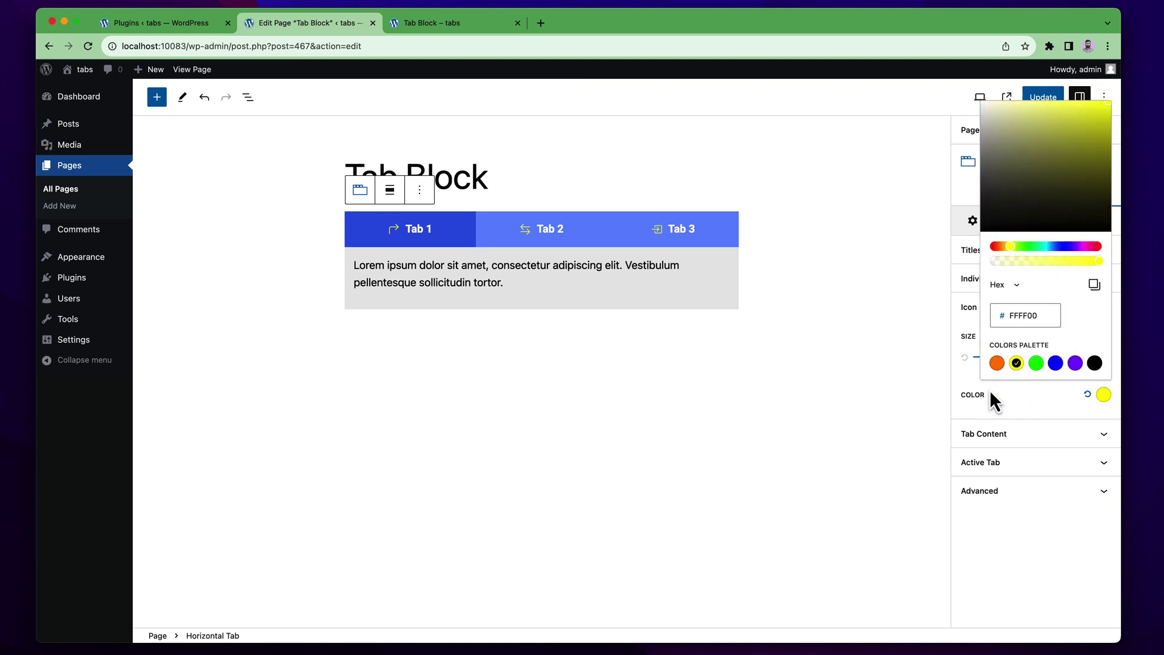
{"action": "left_click", "coordinate": [1005, 399]}
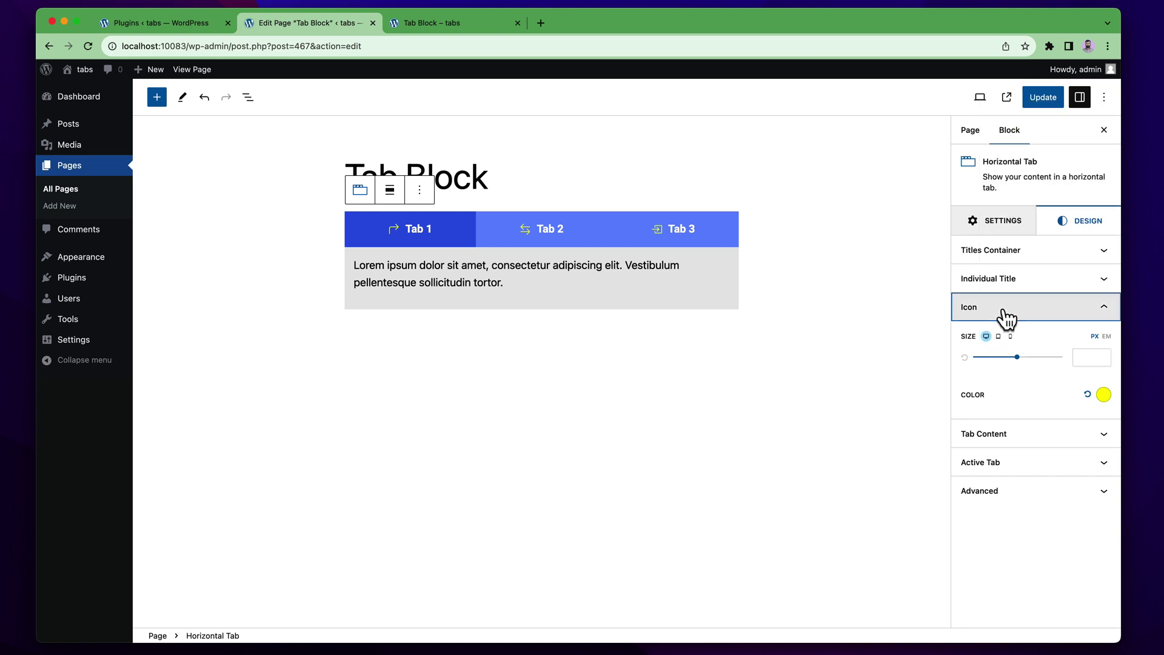
Step: In the Active Tab settings, change the active tab's icon colour to near-white #FAFAFA
{"action": "left_click", "coordinate": [1004, 310]}
{"action": "left_click", "coordinate": [999, 363]}
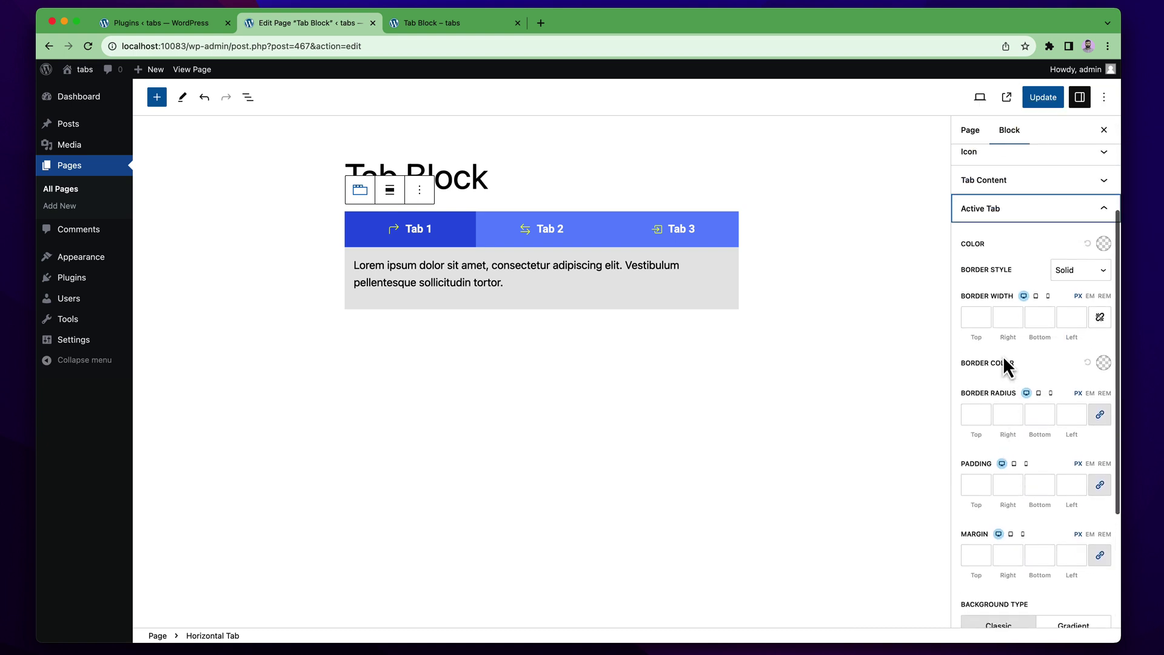
{"action": "scroll", "coordinate": [1004, 362], "scroll_direction": "down", "scroll_amount": 4}
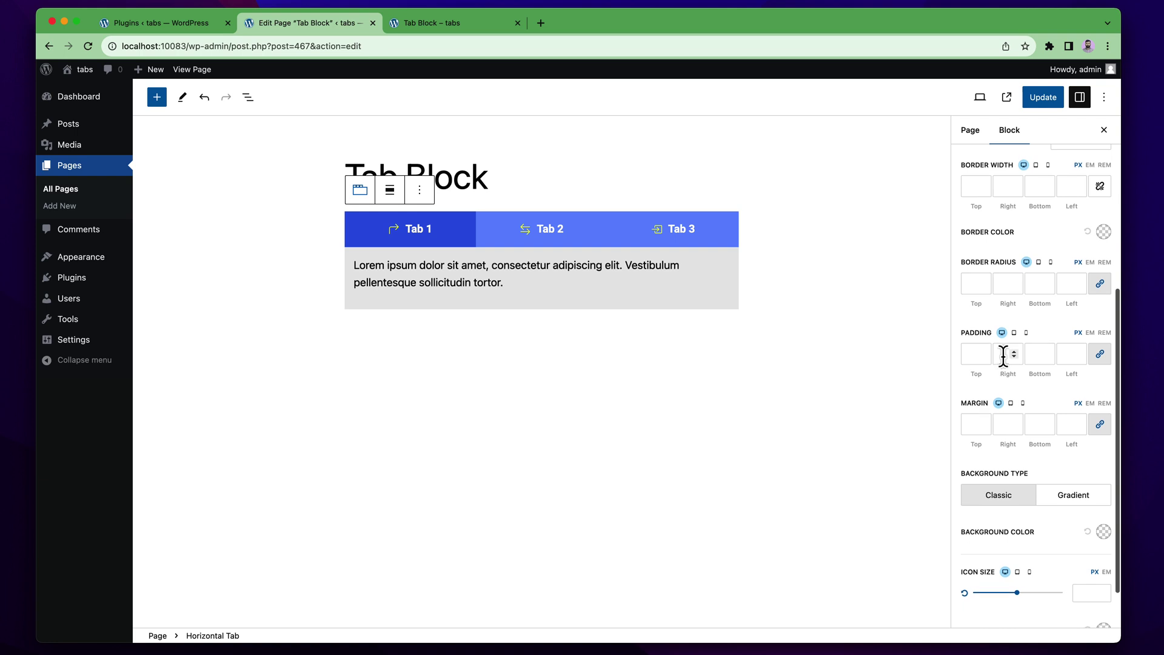
{"action": "scroll", "coordinate": [1003, 364], "scroll_direction": "up", "scroll_amount": 4}
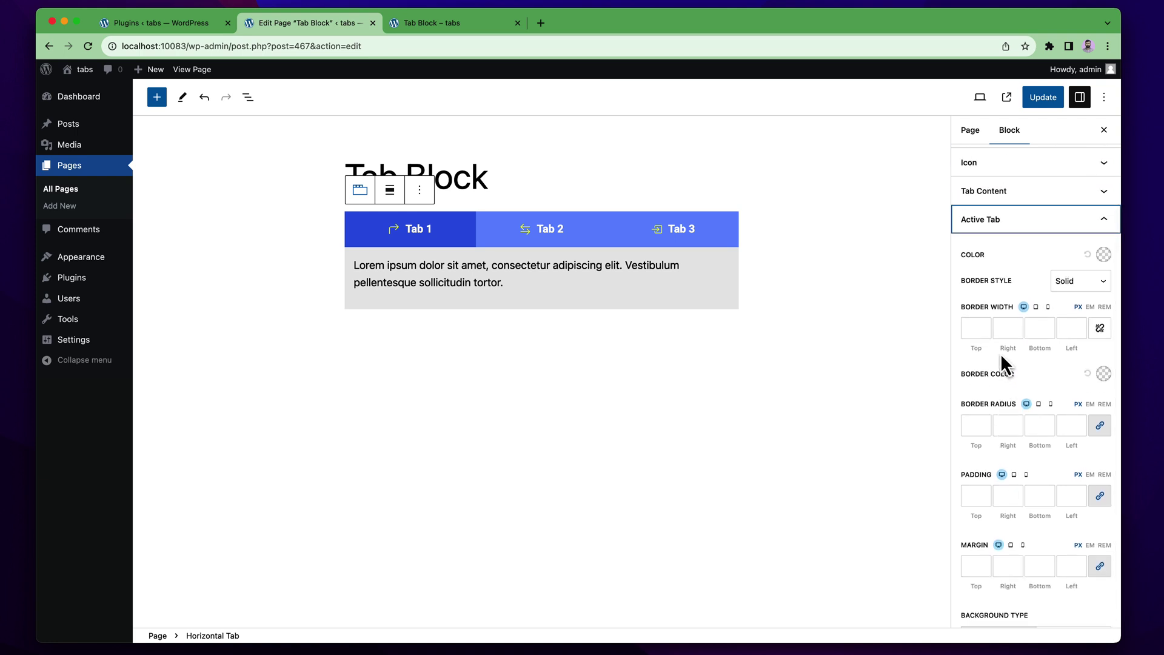
{"action": "scroll", "coordinate": [1001, 353], "scroll_direction": "down", "scroll_amount": 3}
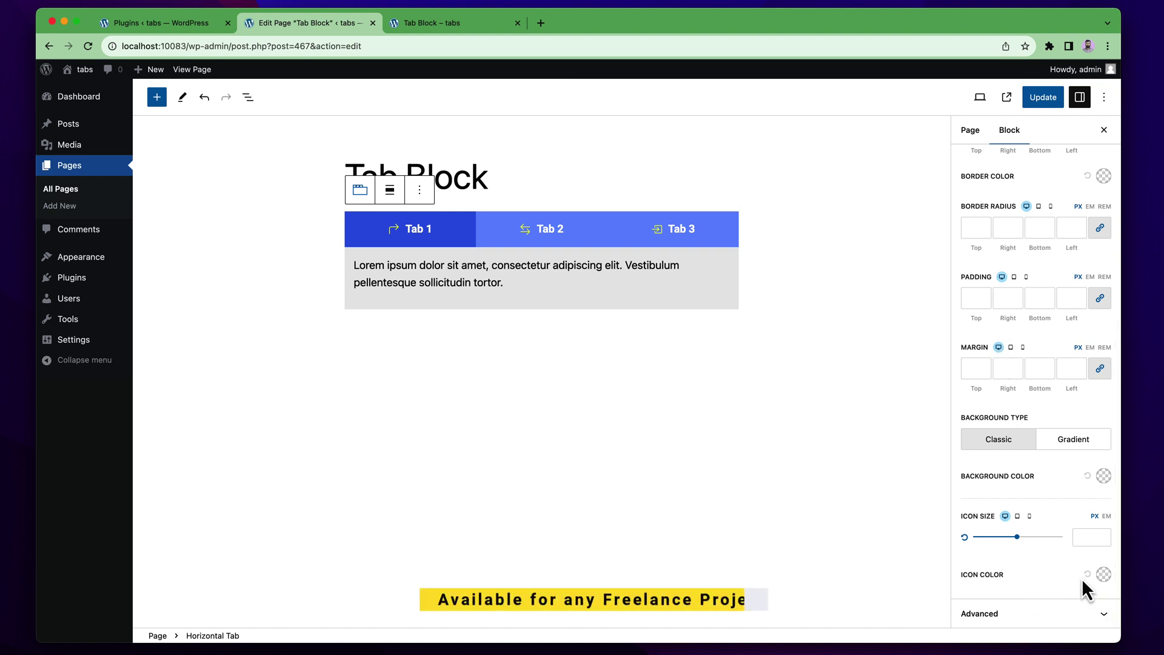
{"action": "left_click", "coordinate": [1104, 574]}
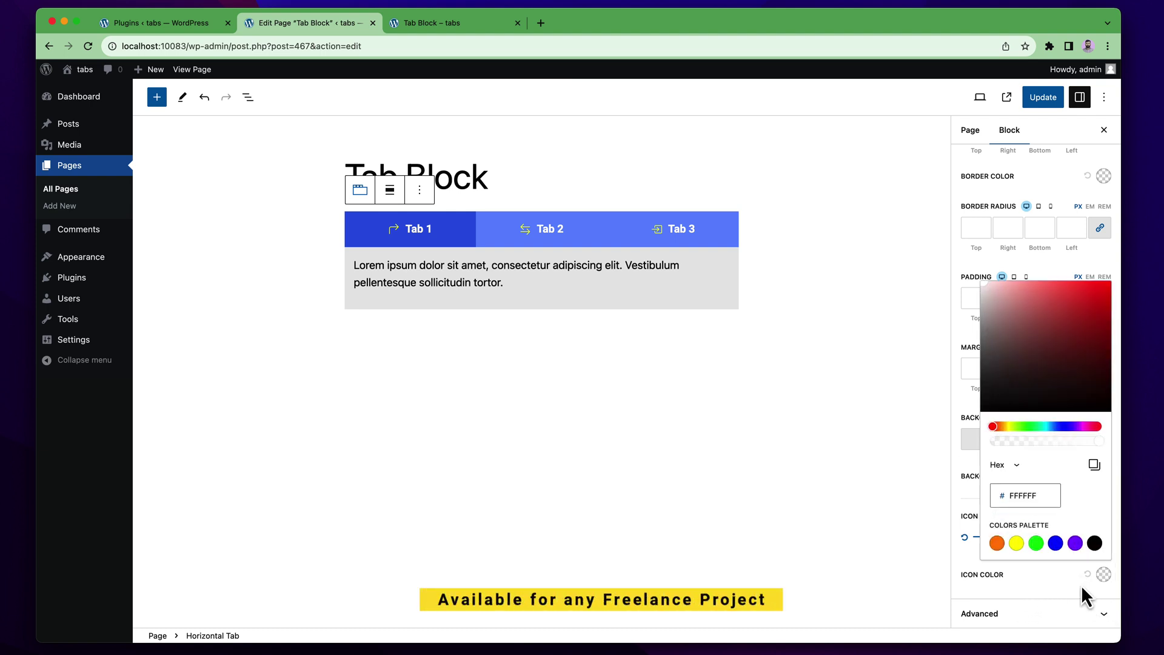
{"action": "left_click", "coordinate": [1055, 543]}
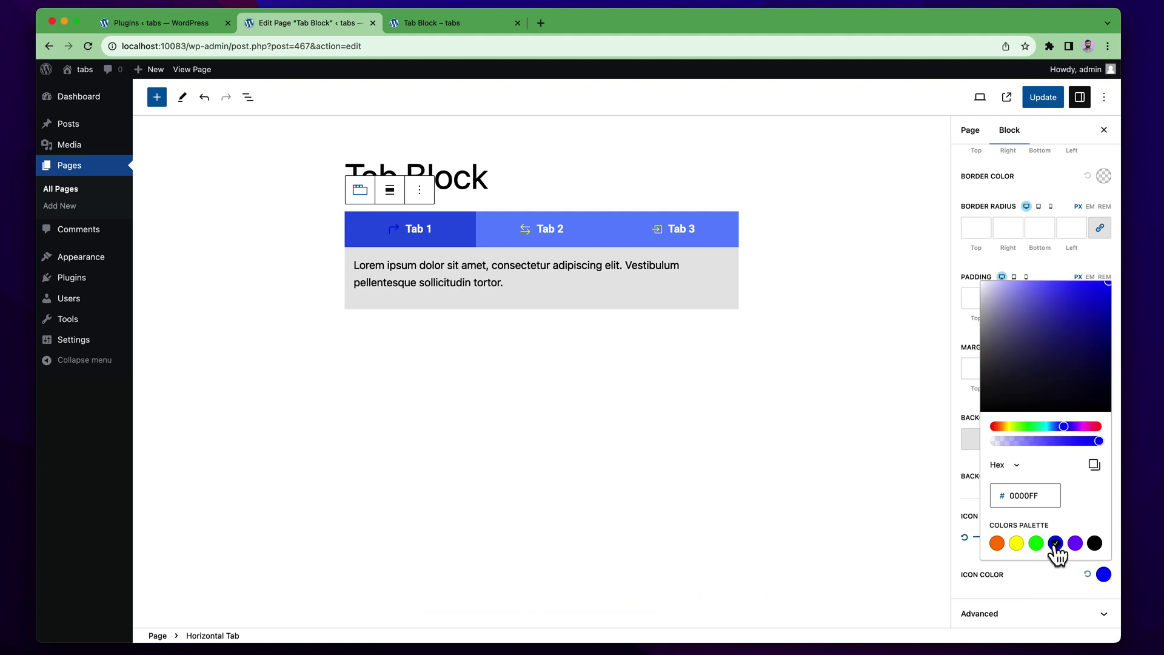
{"action": "left_click", "coordinate": [1075, 543]}
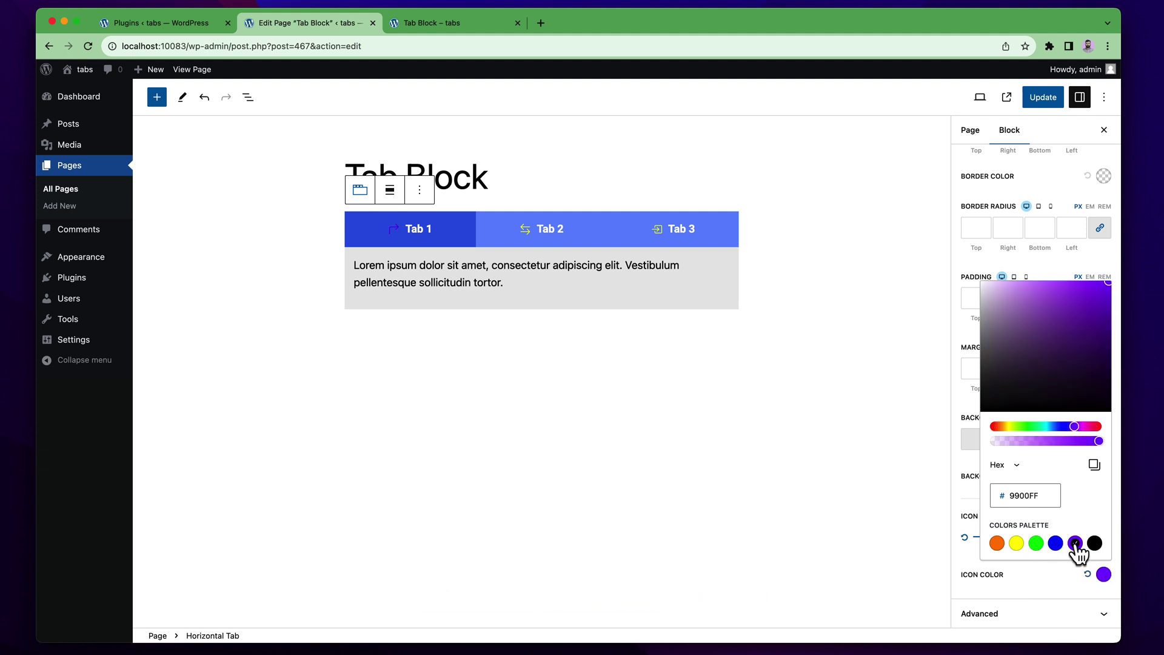
{"action": "left_click_drag", "start_coordinate": [1021, 303], "coordinate": [964, 294]}
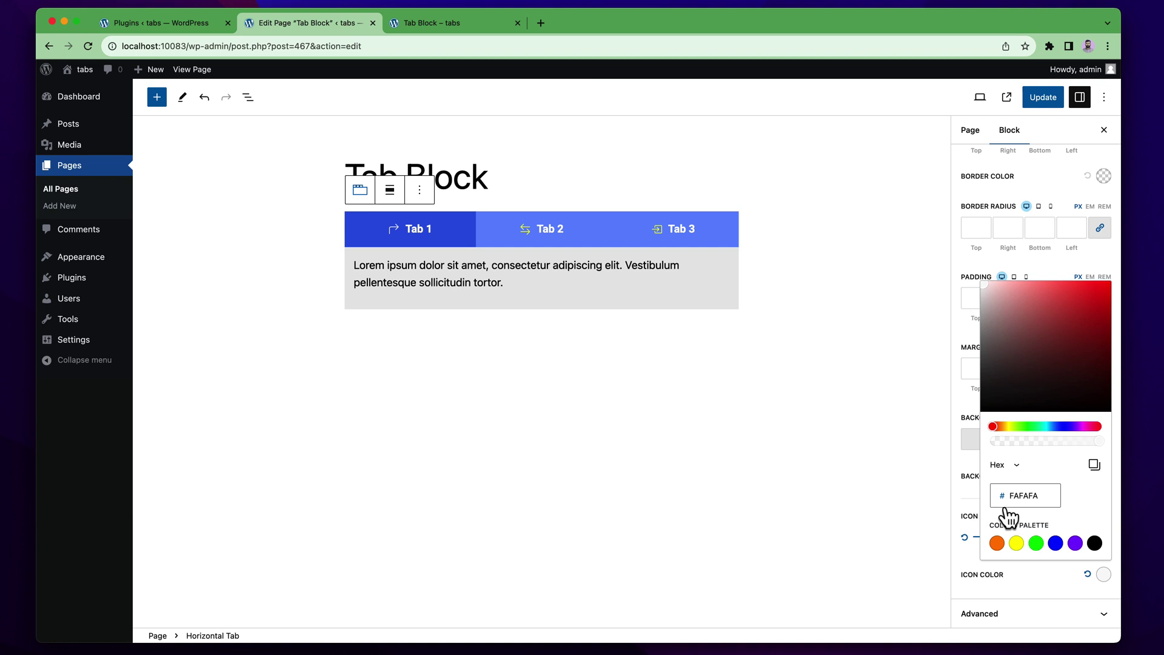
{"action": "left_click", "coordinate": [1029, 591]}
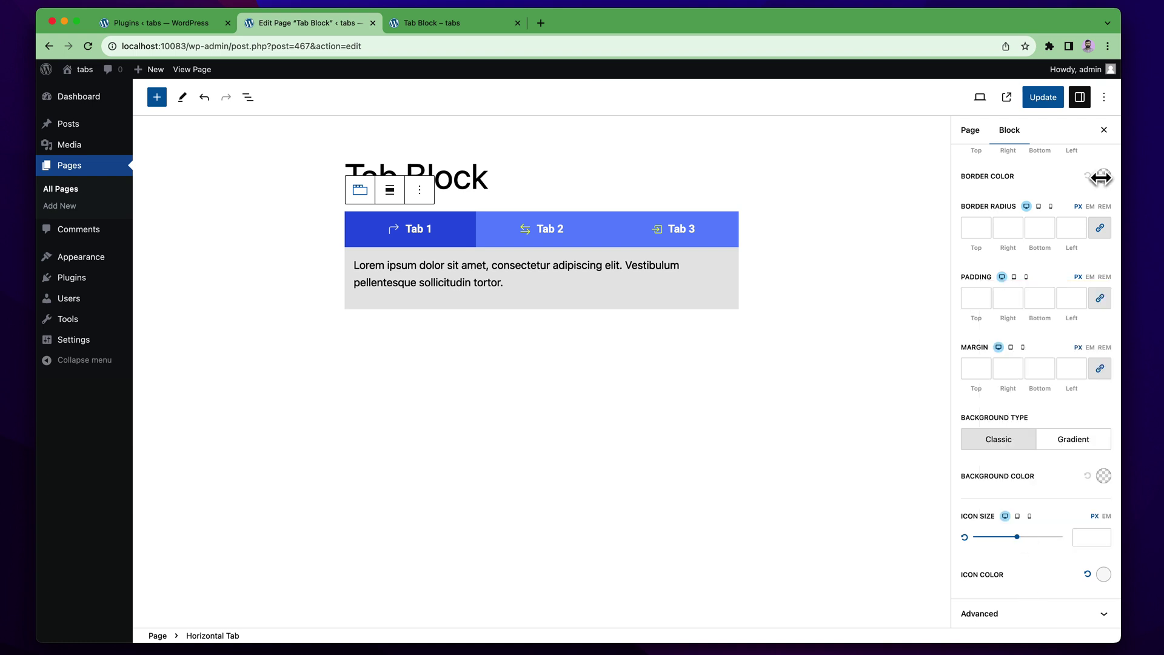
{"action": "left_click", "coordinate": [1042, 105]}
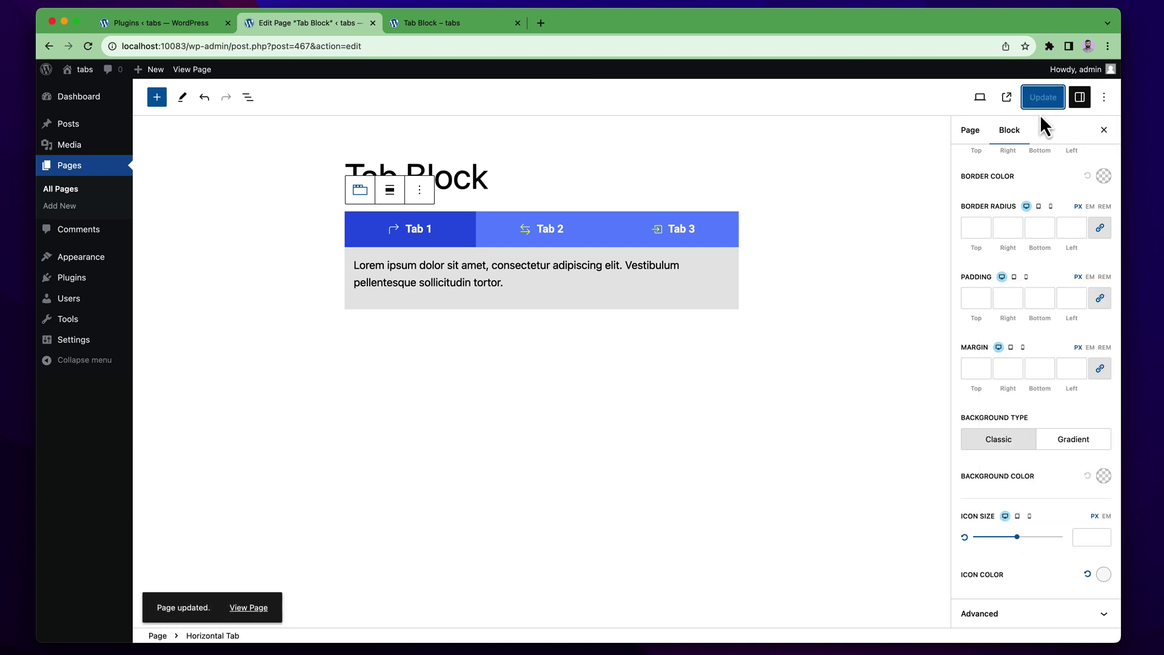
{"action": "left_click", "coordinate": [446, 25]}
{"action": "left_click", "coordinate": [89, 46]}
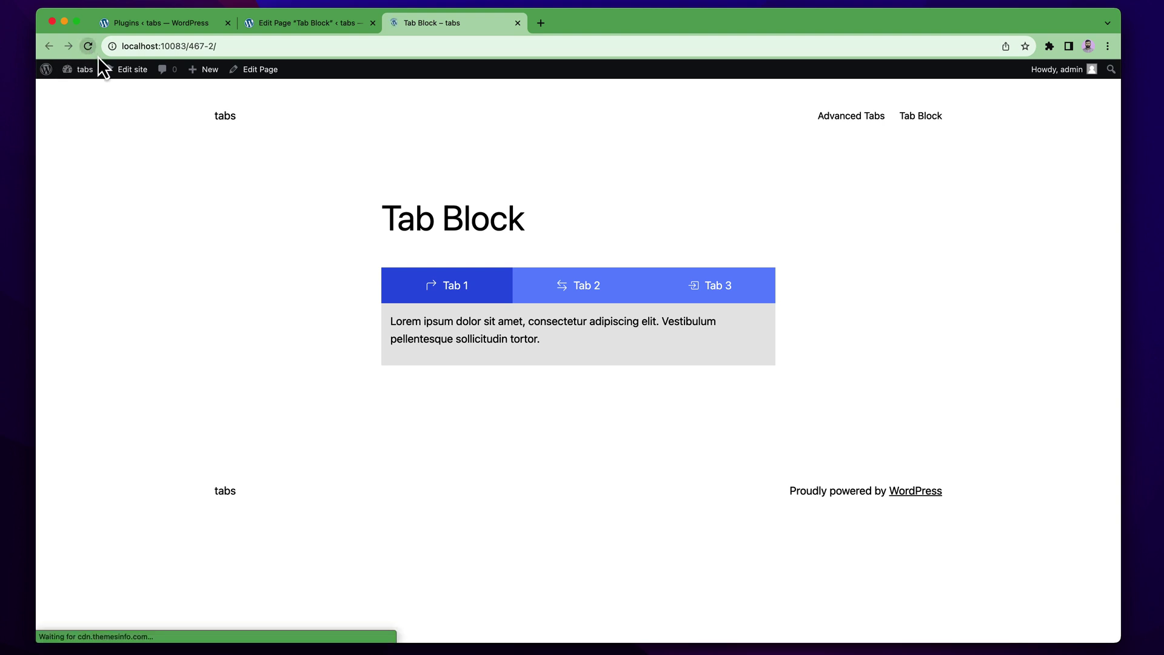
{"action": "left_click", "coordinate": [547, 301]}
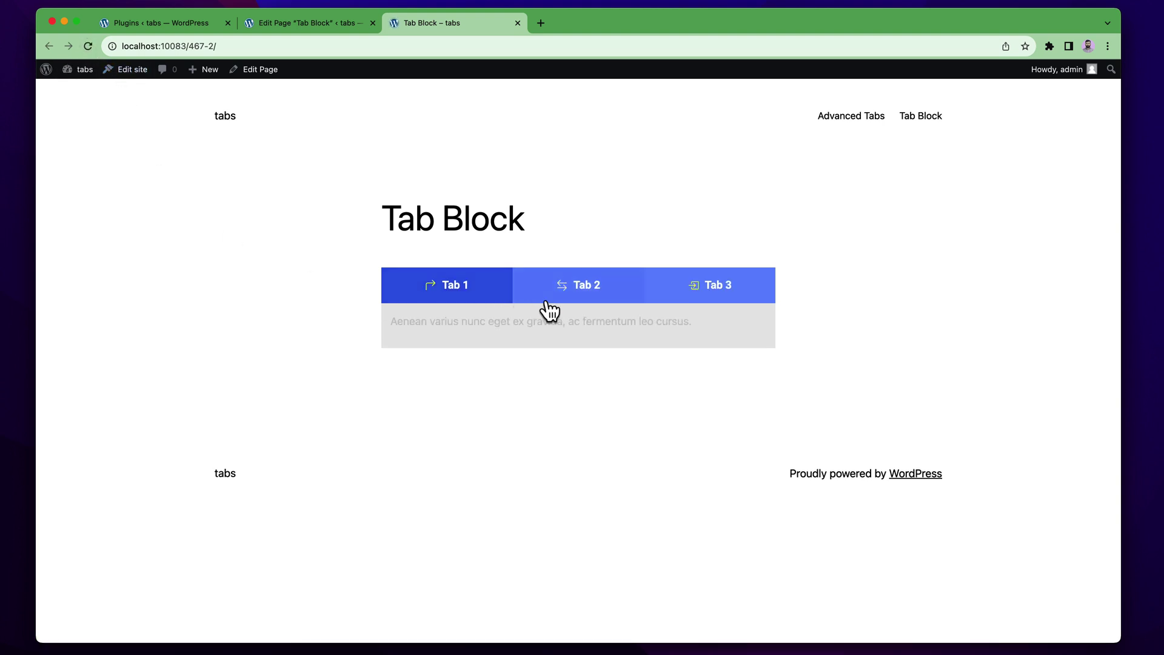
{"action": "left_click", "coordinate": [683, 293]}
{"action": "left_click", "coordinate": [454, 294]}
{"action": "left_click", "coordinate": [292, 25]}
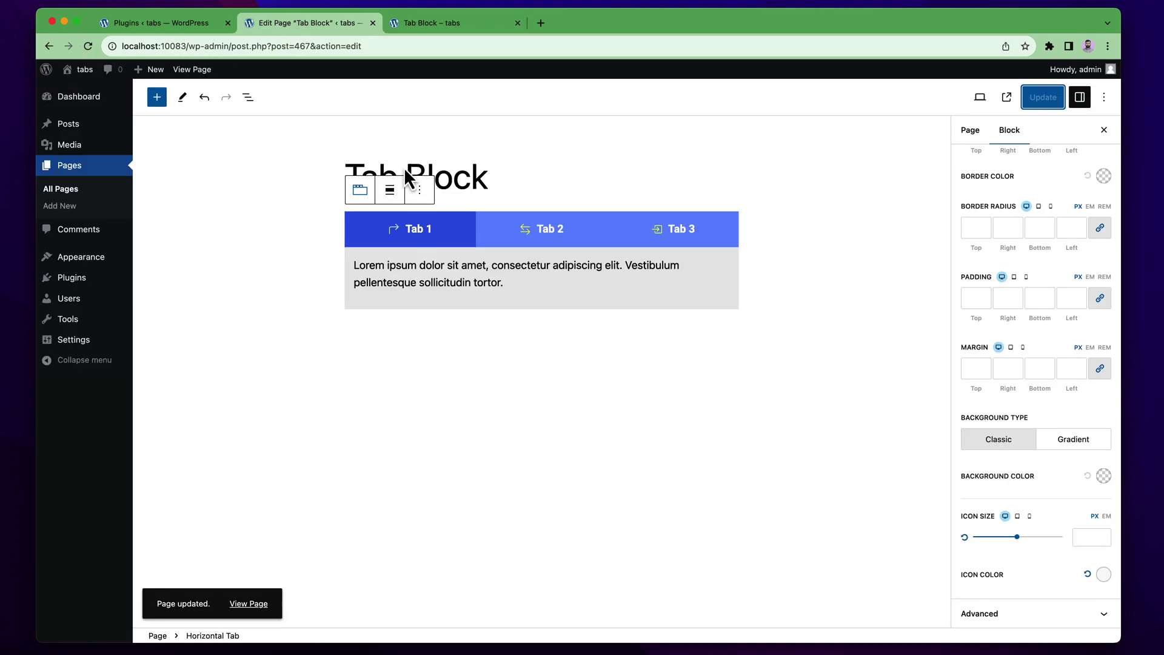